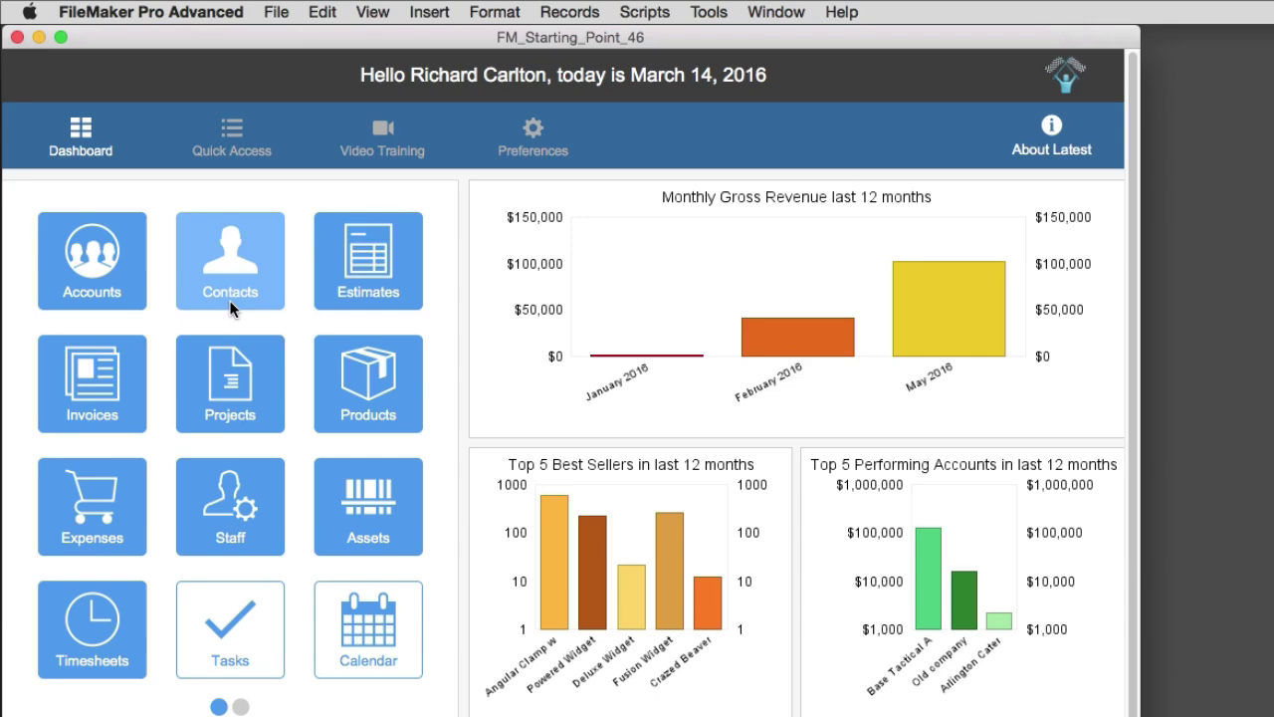
Open the Contacts module and find all contact records whose state is TX.
click(232, 284)
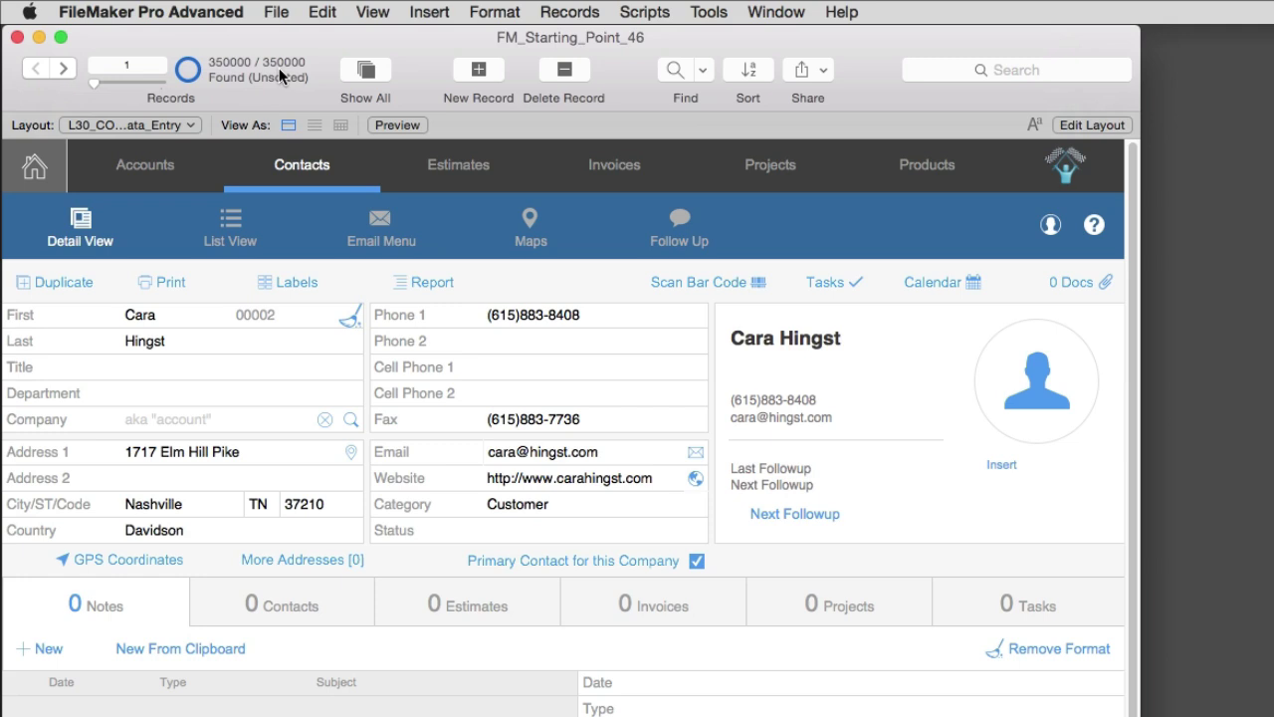
key(super+f)
click(258, 504)
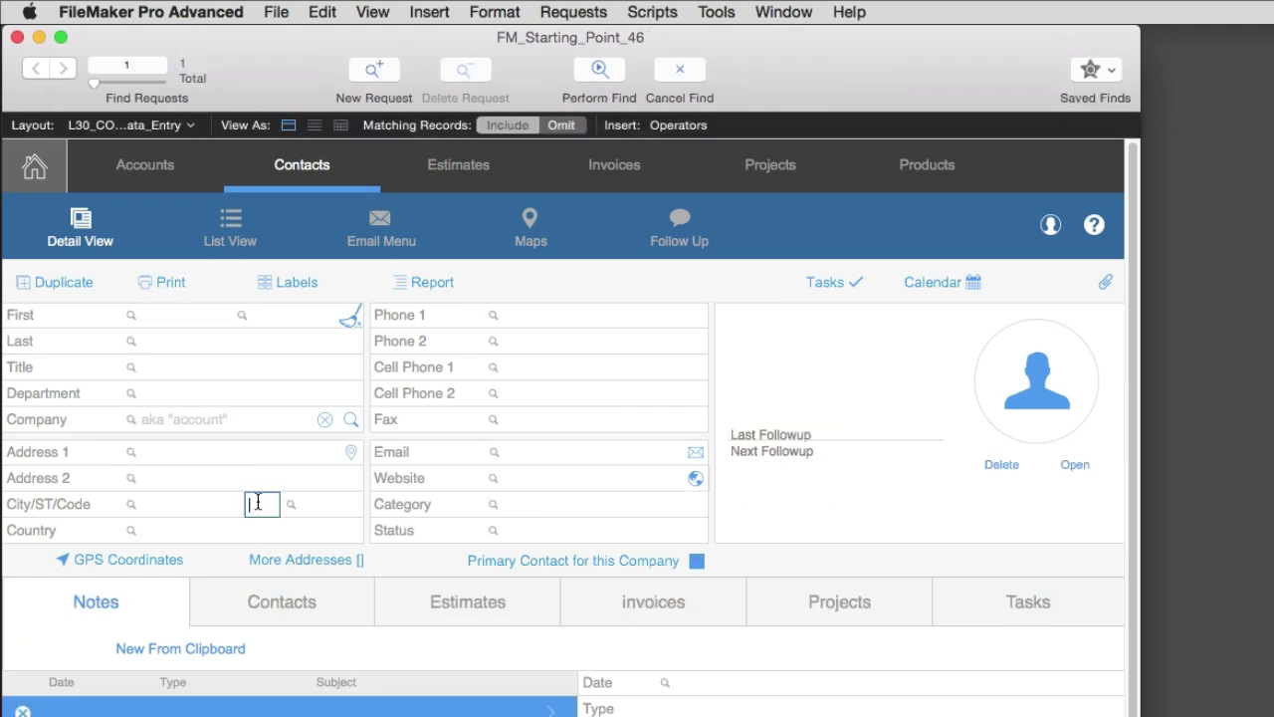
text(tx)
key(Return)
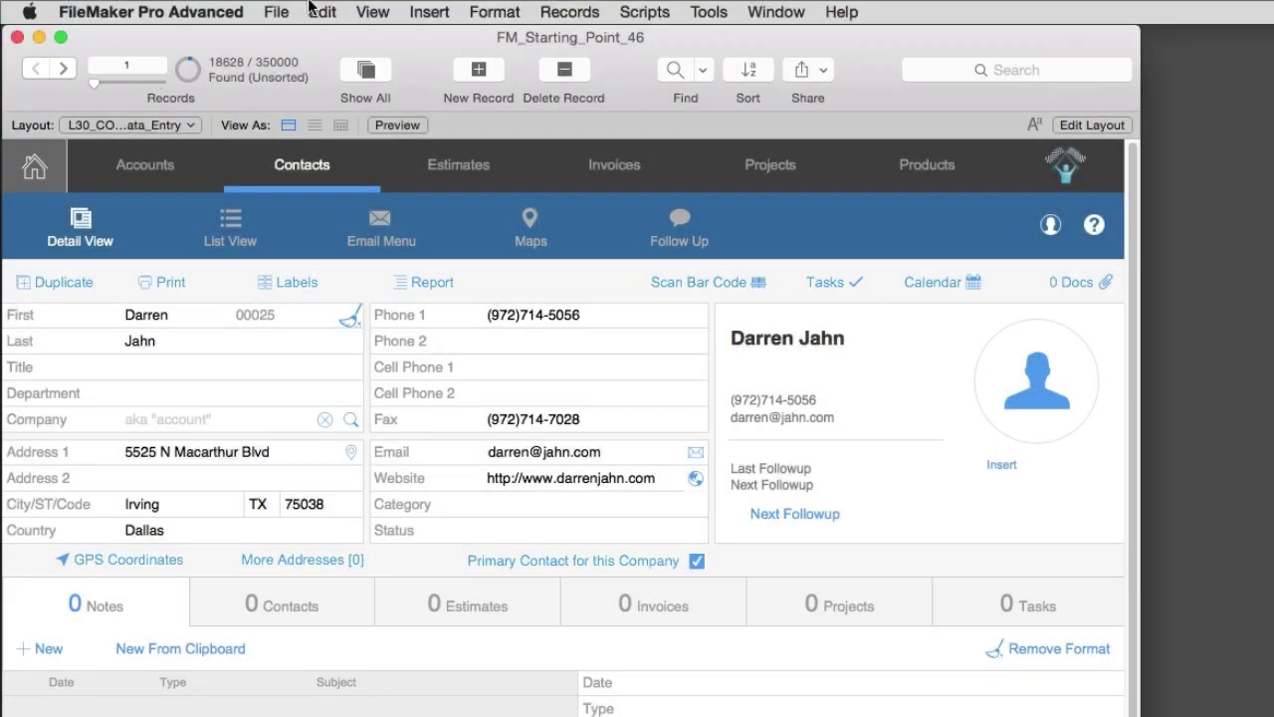
click(286, 12)
mouse_move(357, 428)
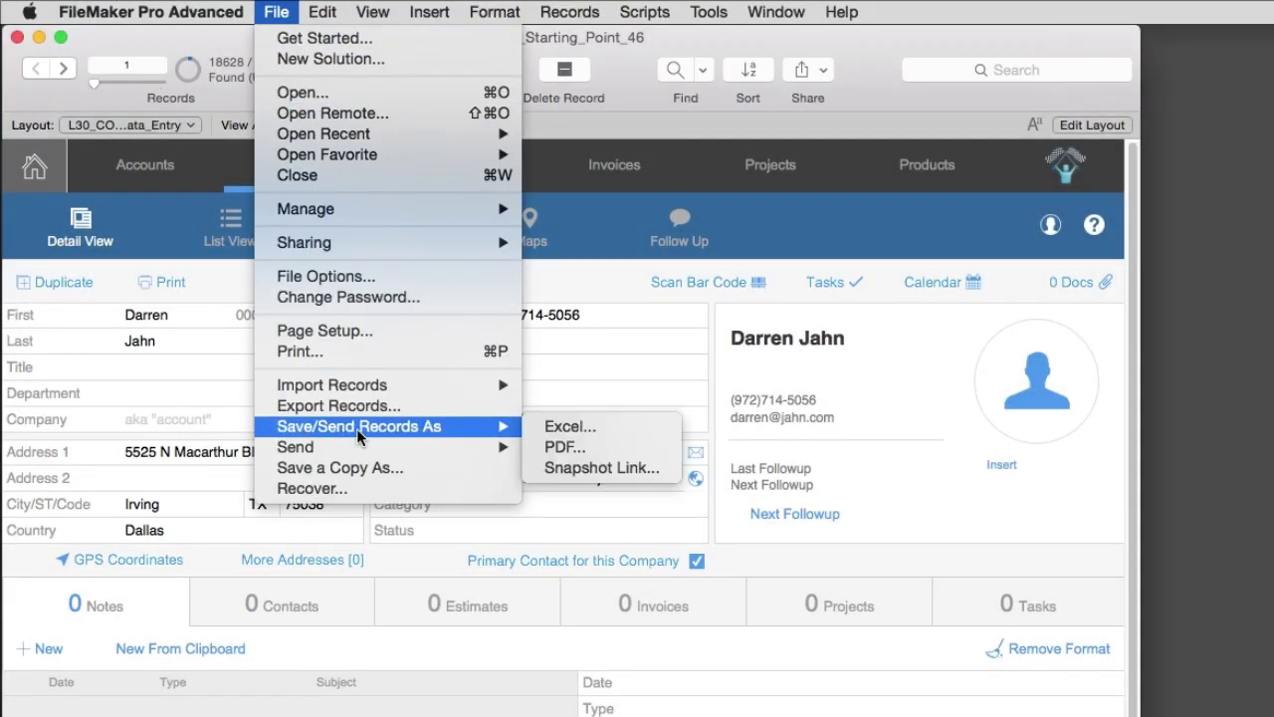
click(565, 447)
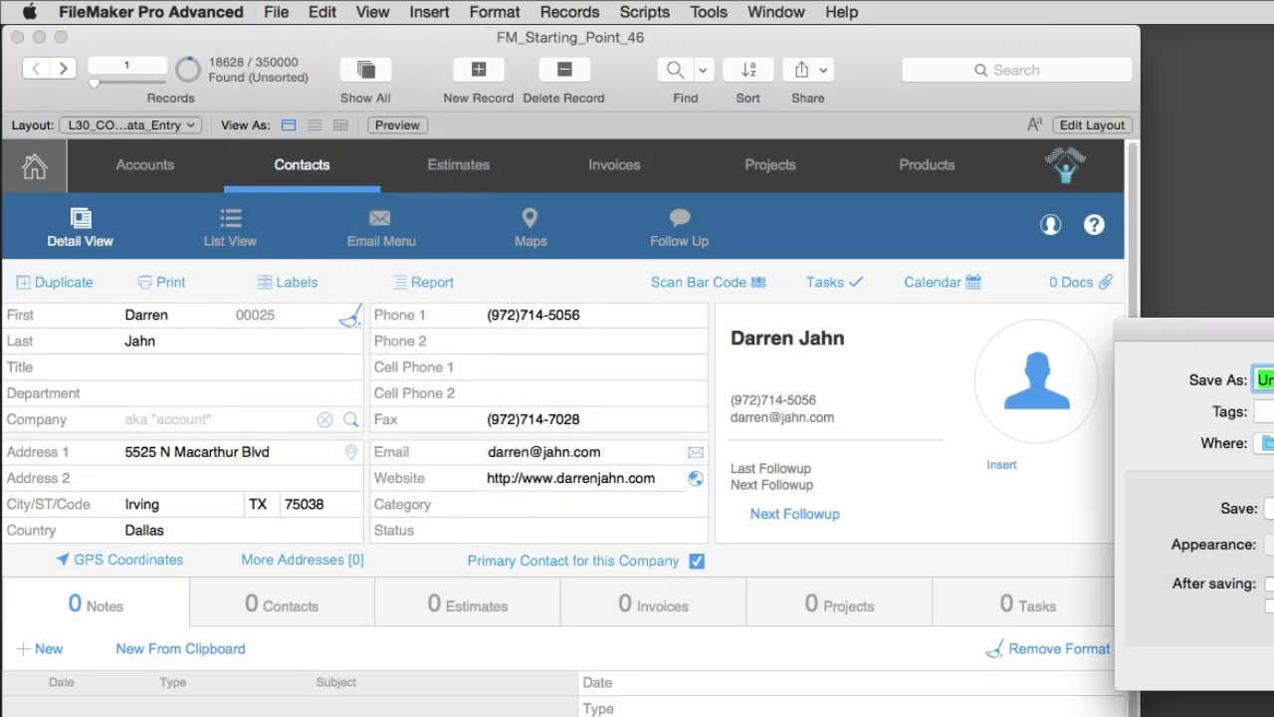
drag(1269, 335, 593, 284)
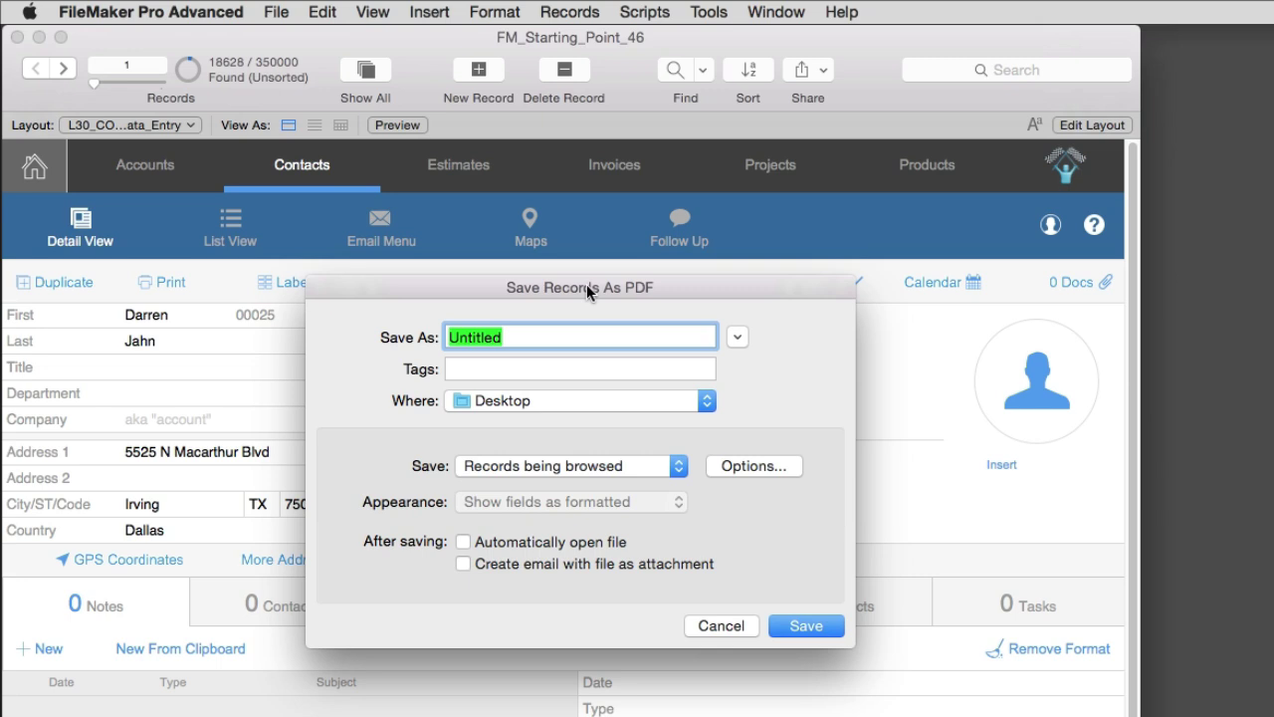
text(Contac)
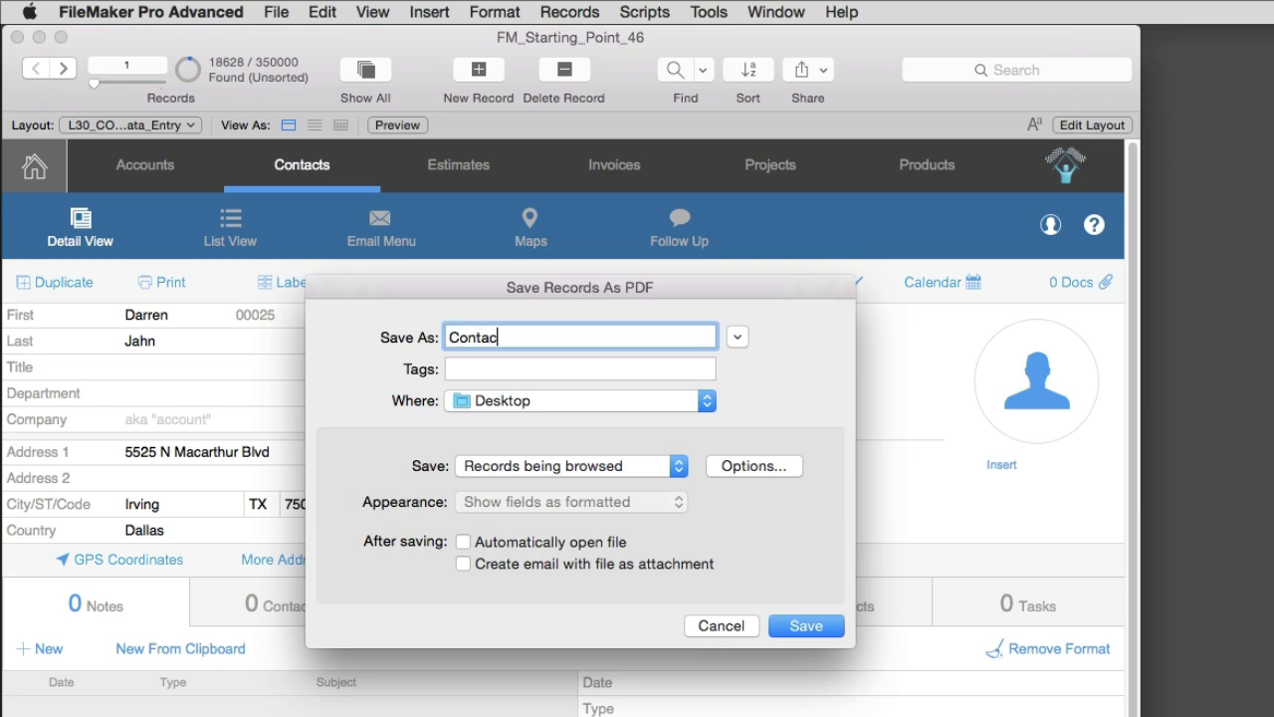
text(t Records)
click(618, 466)
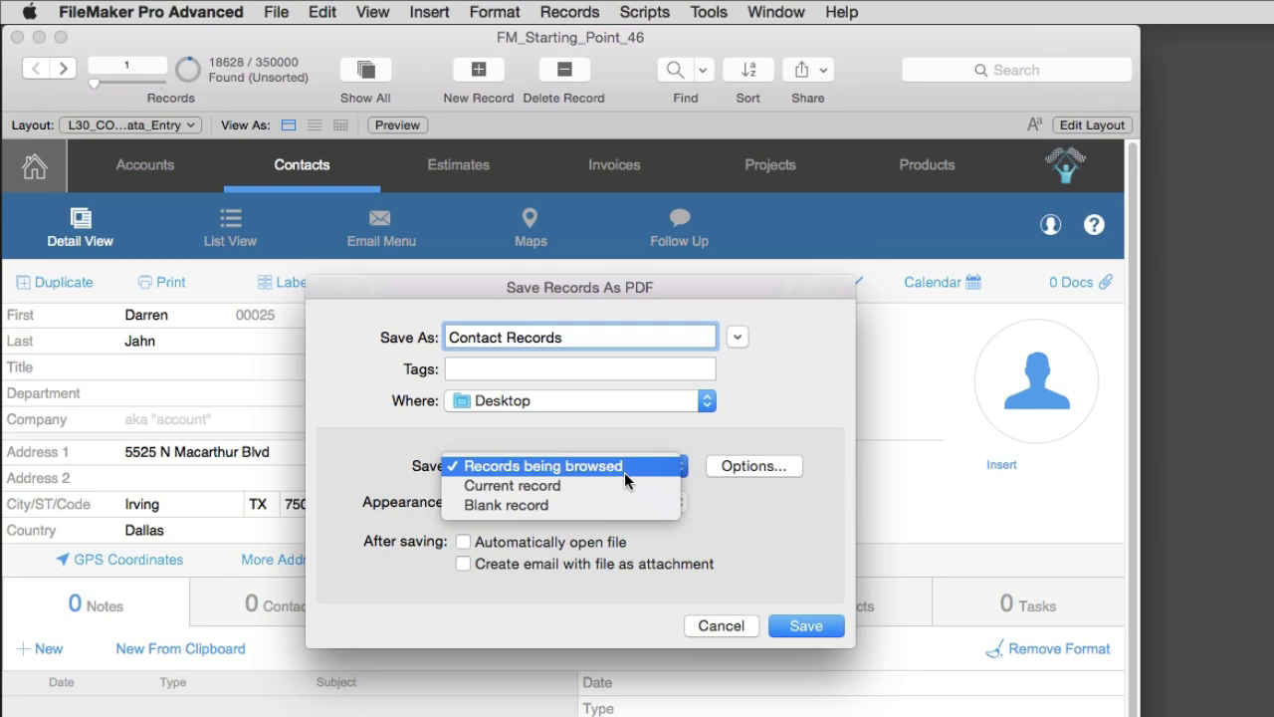
click(624, 468)
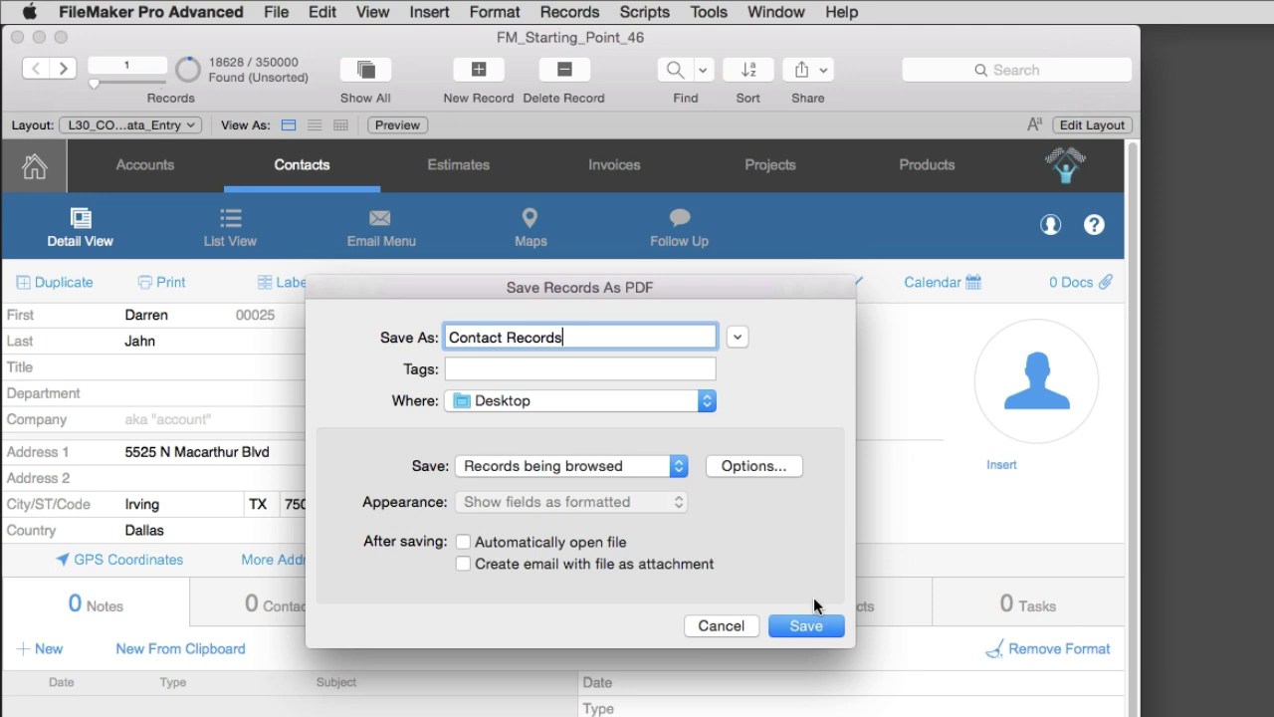
click(721, 625)
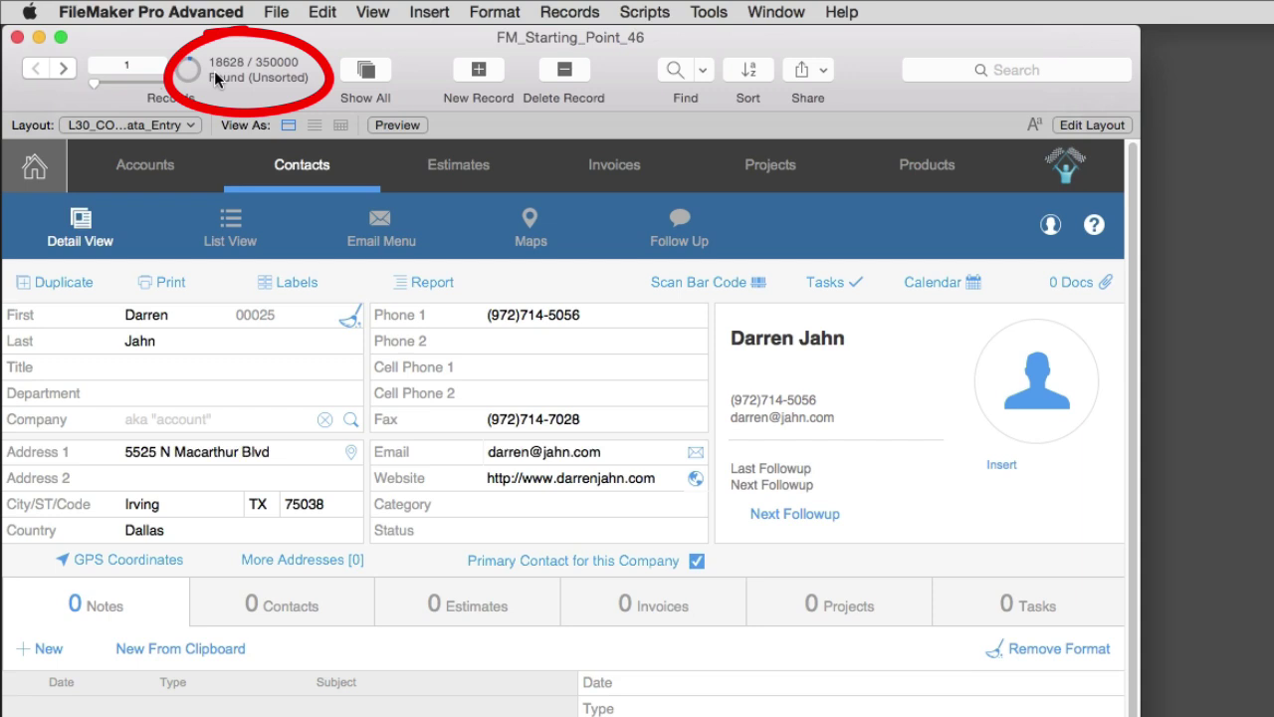
Start exporting the found contacts to the Desktop as "export of Texas" in Excel Workbooks (.xlsx) format.
click(263, 8)
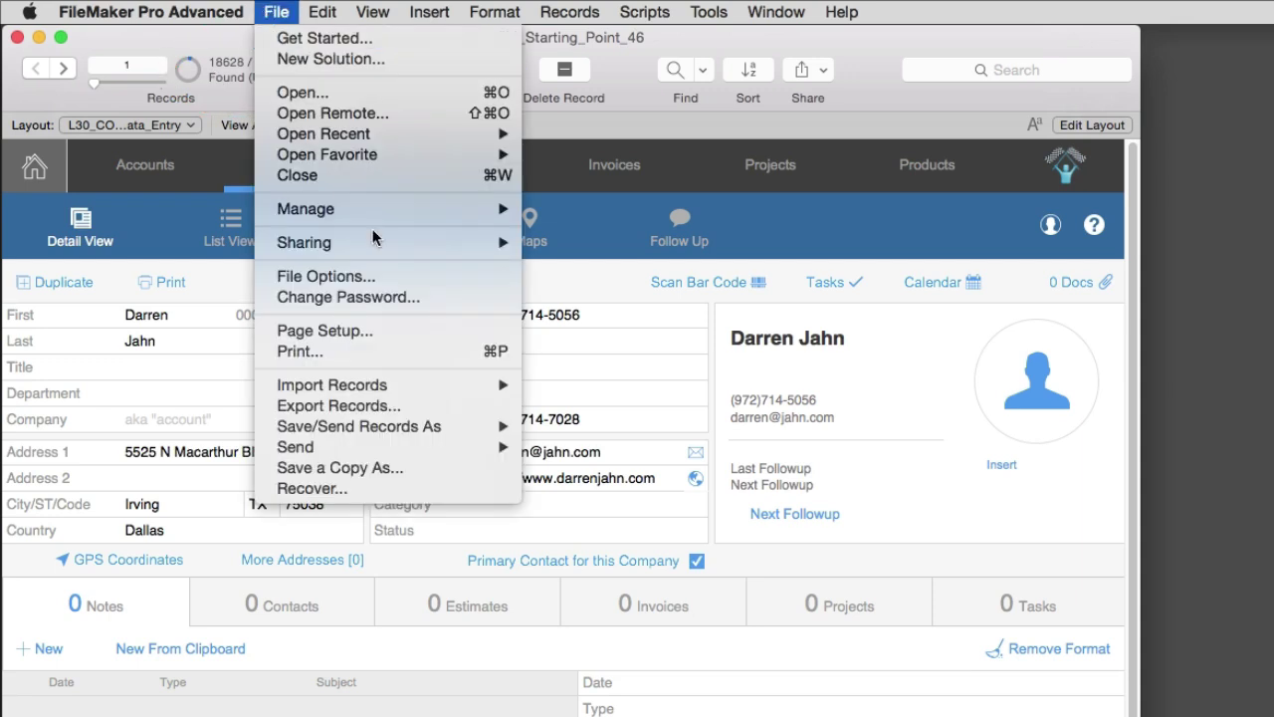
click(432, 402)
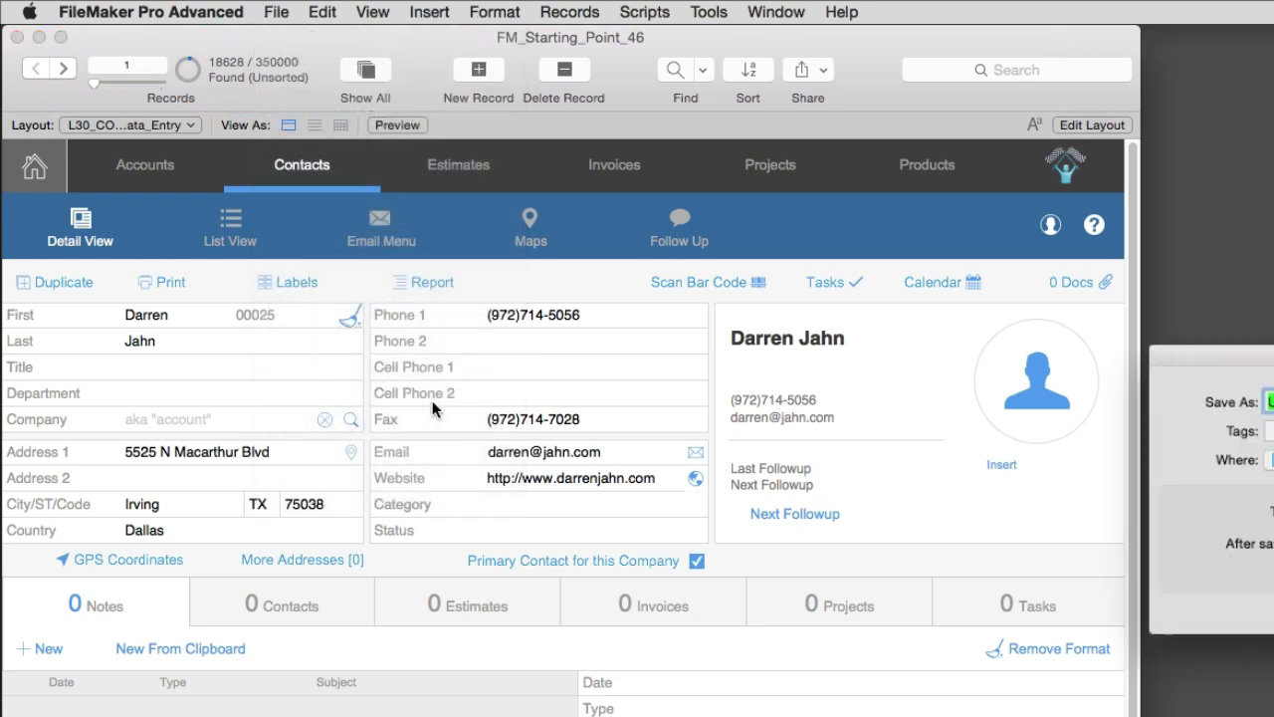
drag(932, 324, 498, 307)
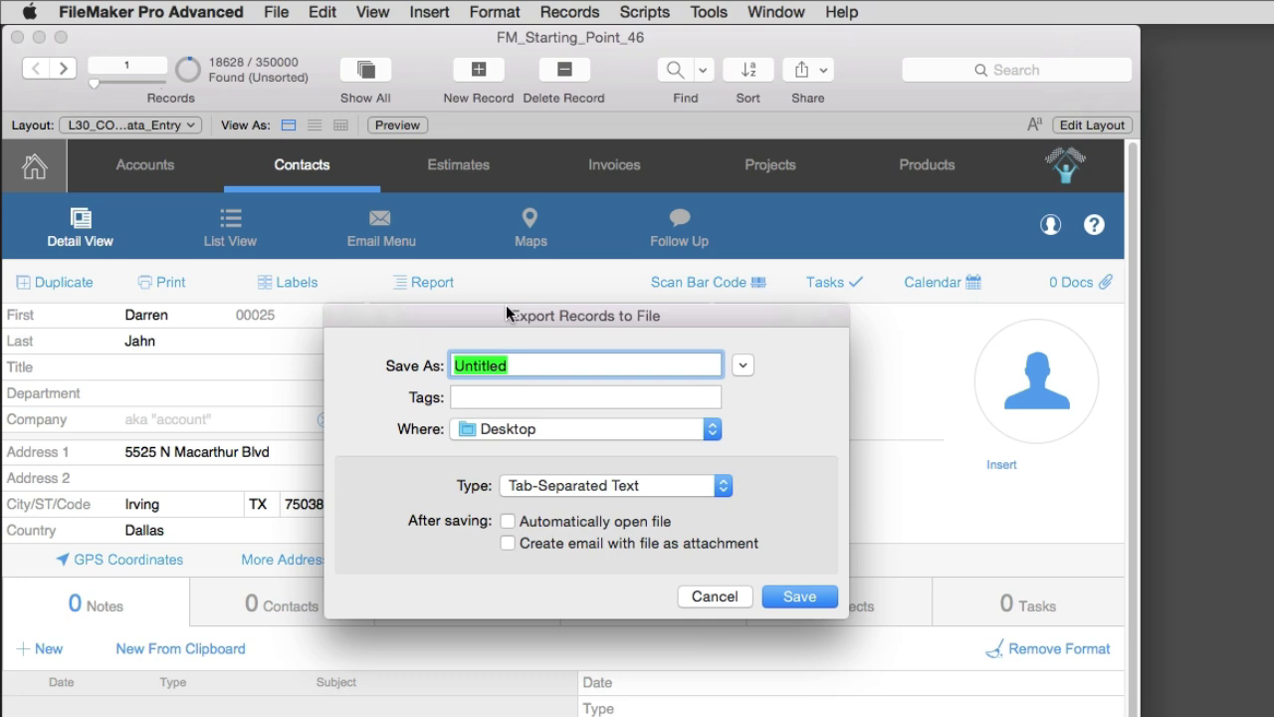
text(ex)
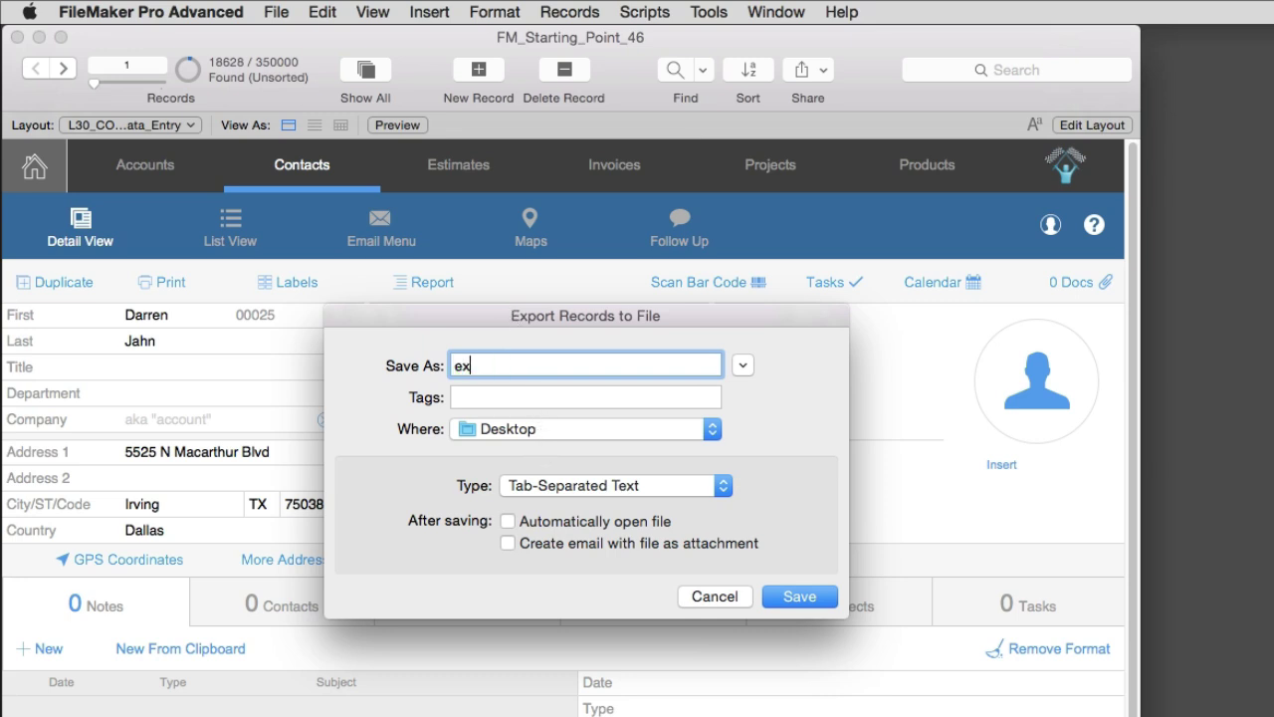
text(port of Texas)
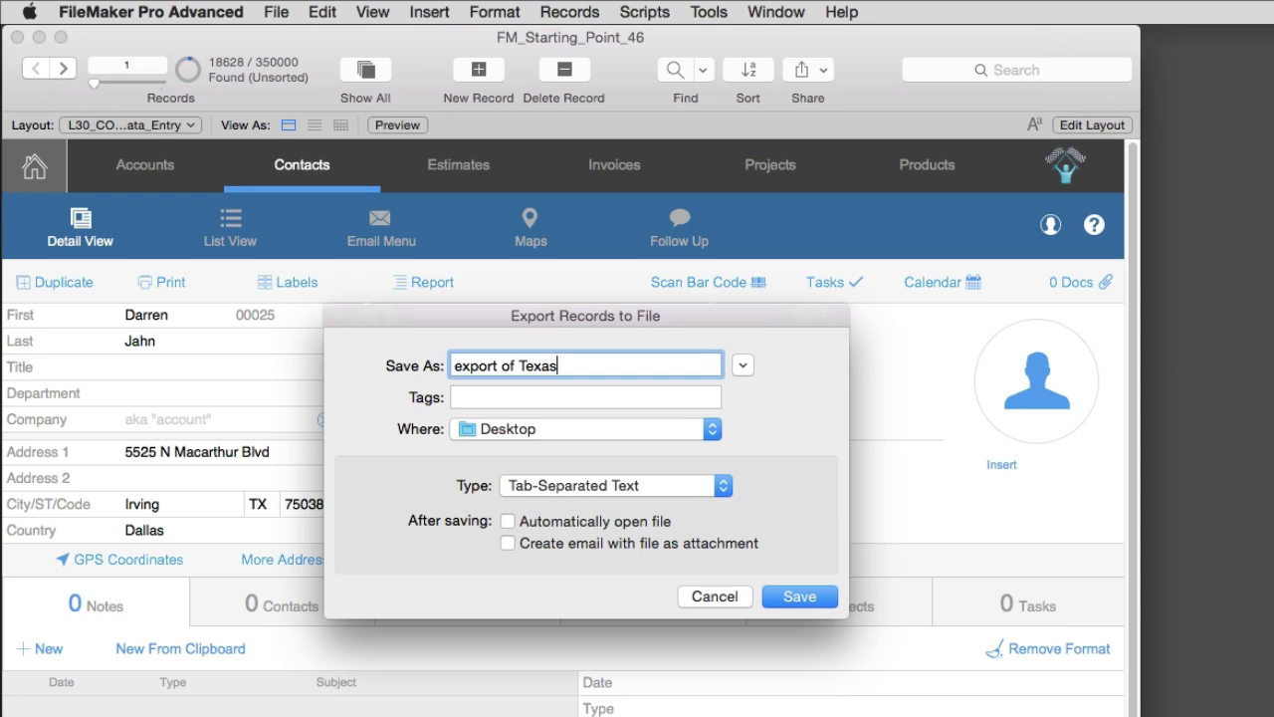
click(592, 485)
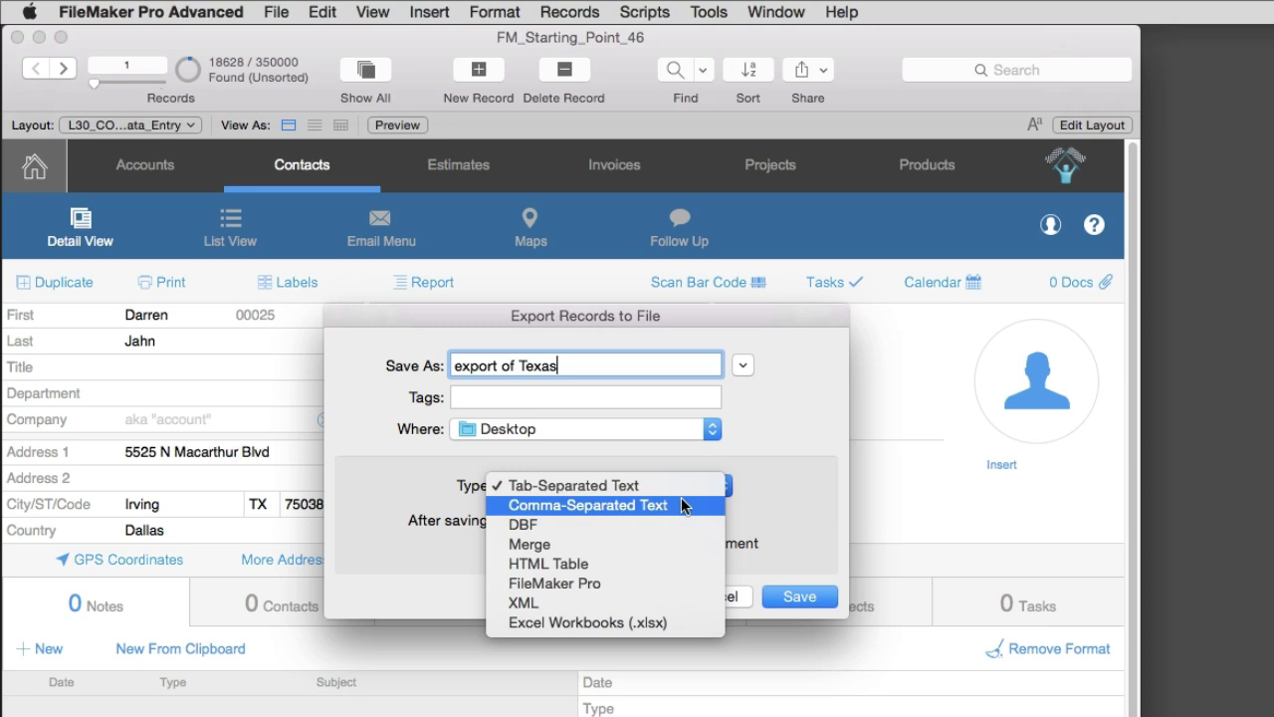
click(673, 625)
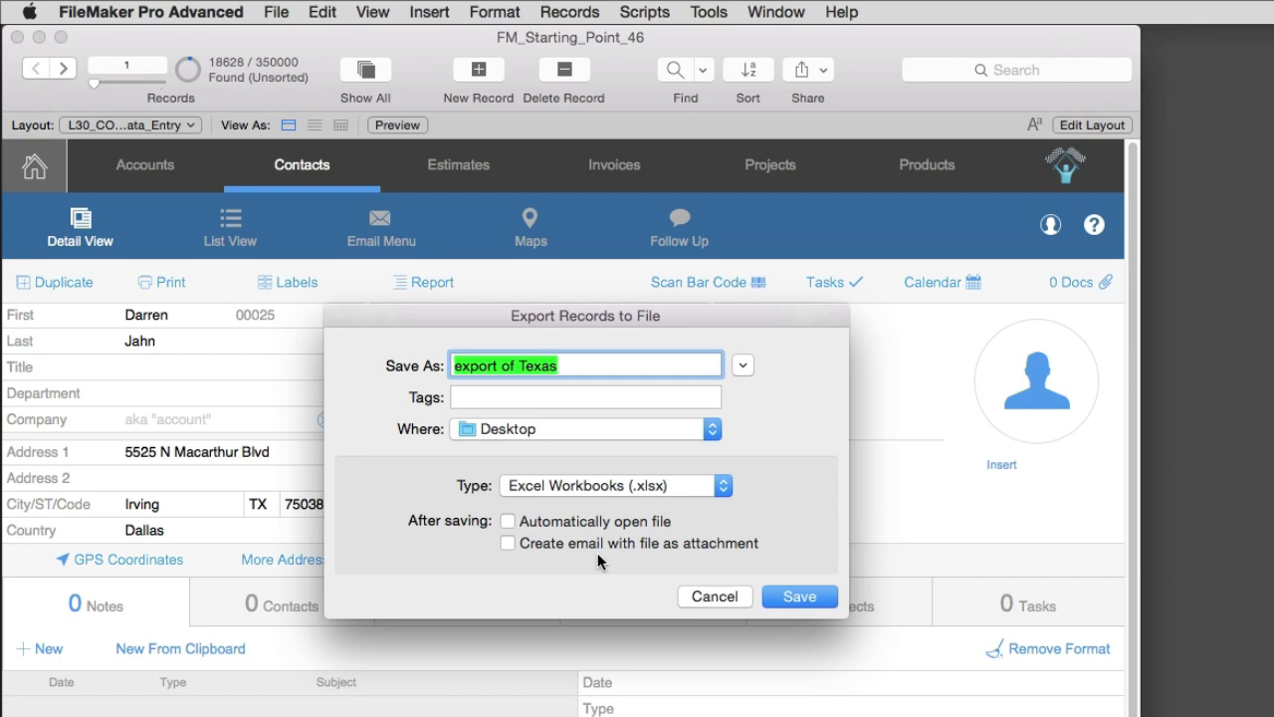
Add the .xlsx extension to the export name, have the file open automatically after saving, and accept the default Excel options.
click(509, 521)
key(Right)
text(.xlsx)
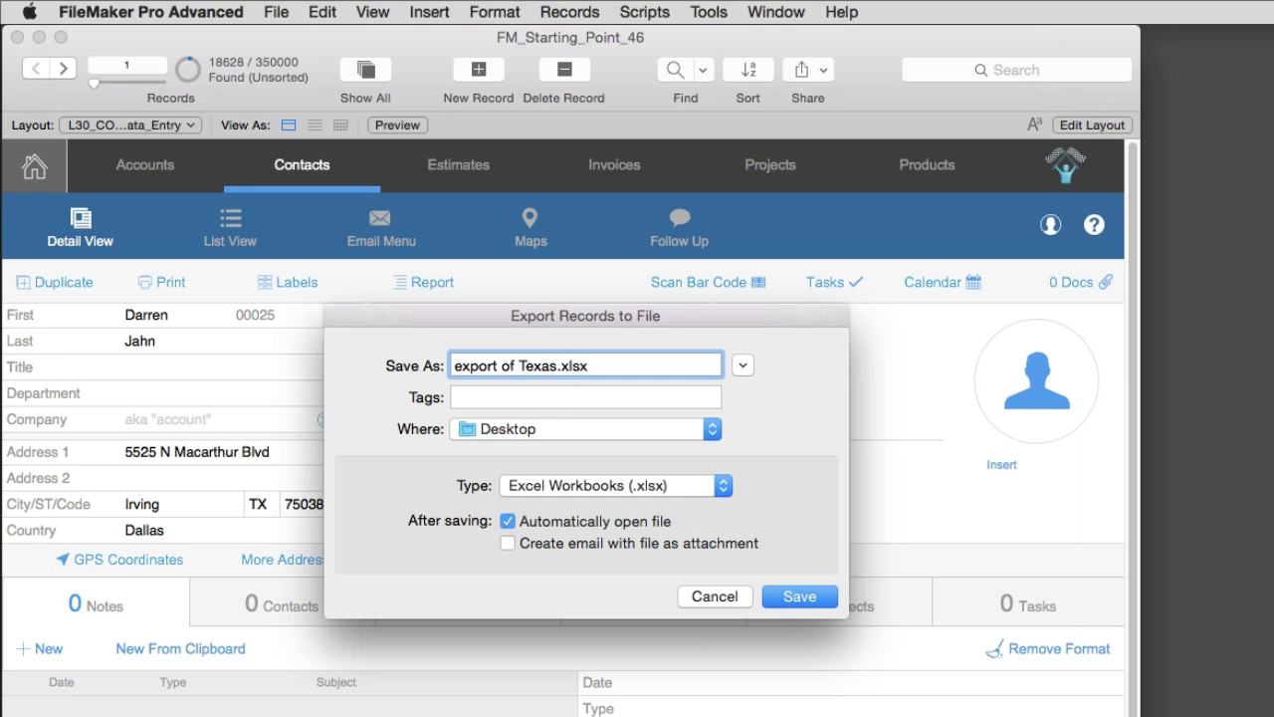
key(Return)
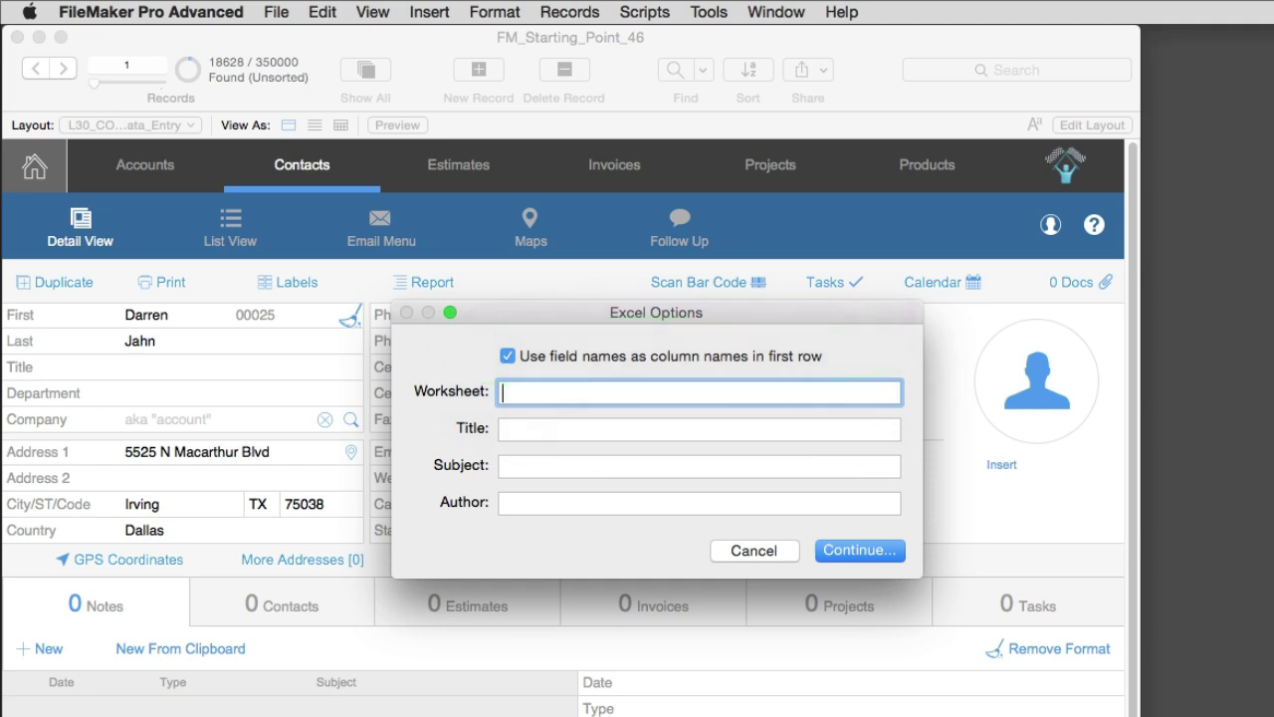
key(Return)
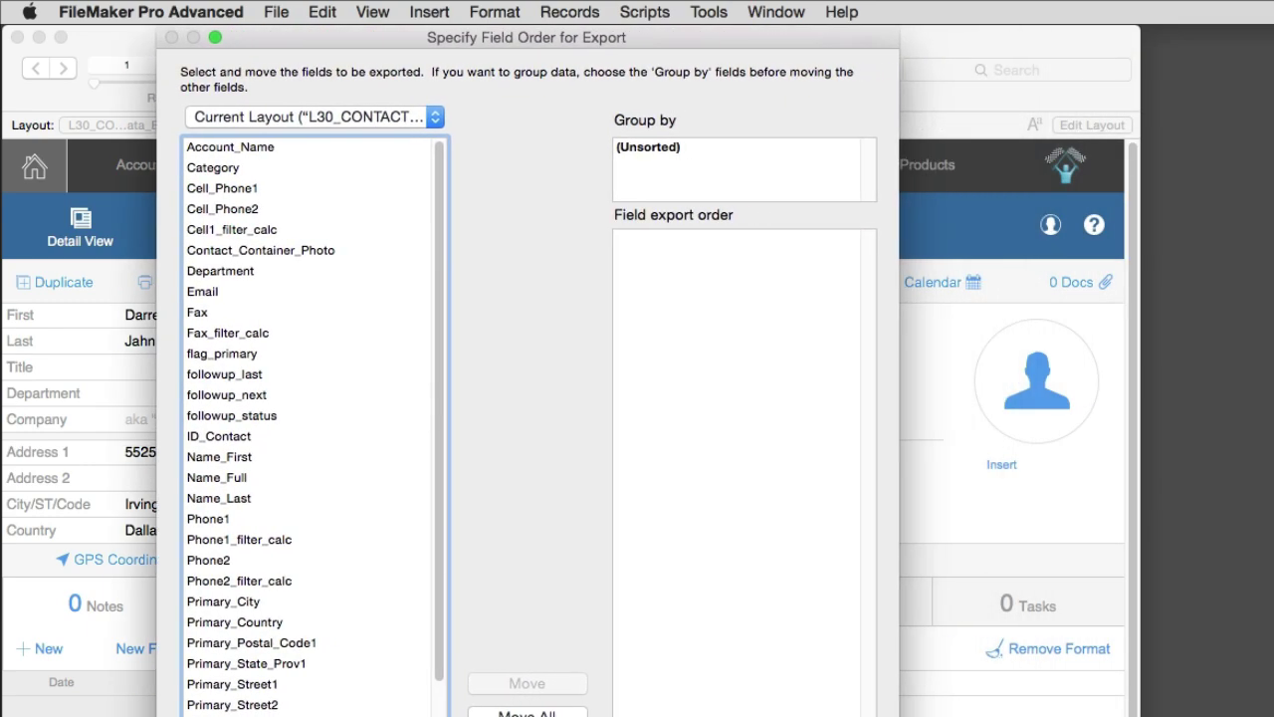
Compare the fields available for export from the current layout with those of the current table T05_CONTACTS.
click(378, 117)
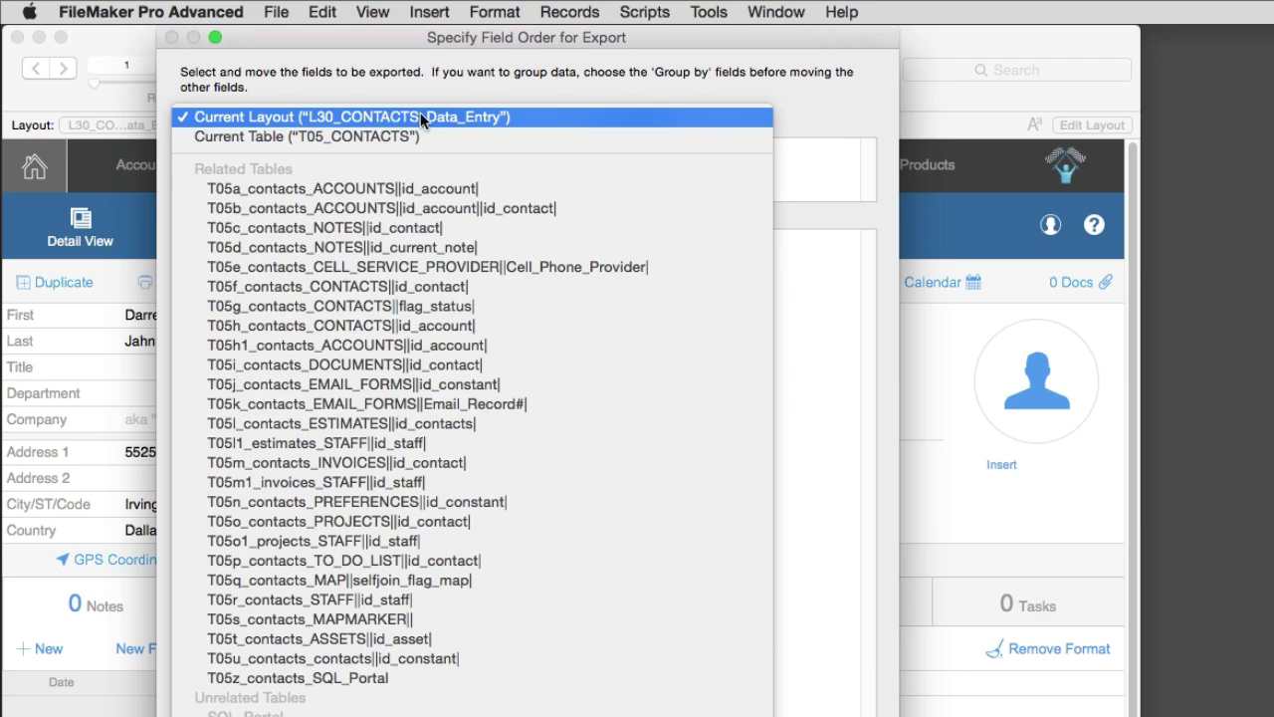
click(422, 118)
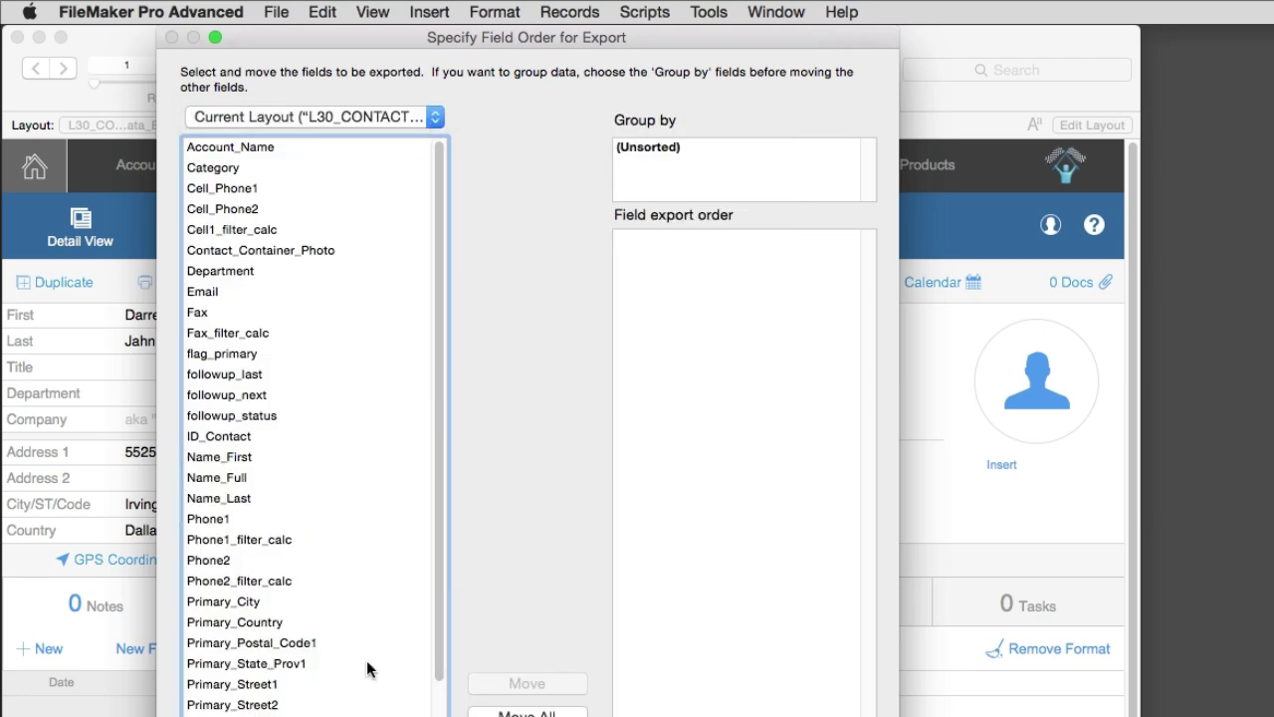
scroll(367, 660, down, 3)
scroll(366, 662, up, 5)
scroll(367, 660, down, 2)
scroll(358, 653, up, 2)
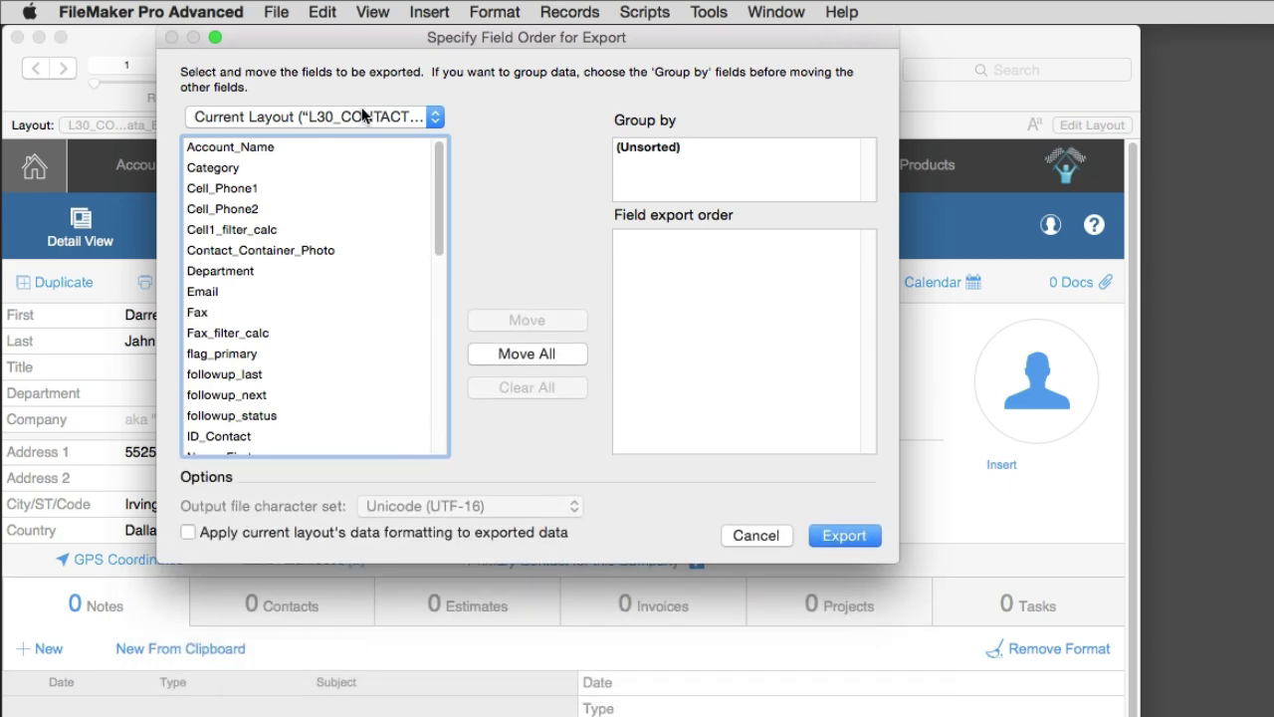
click(361, 112)
click(348, 137)
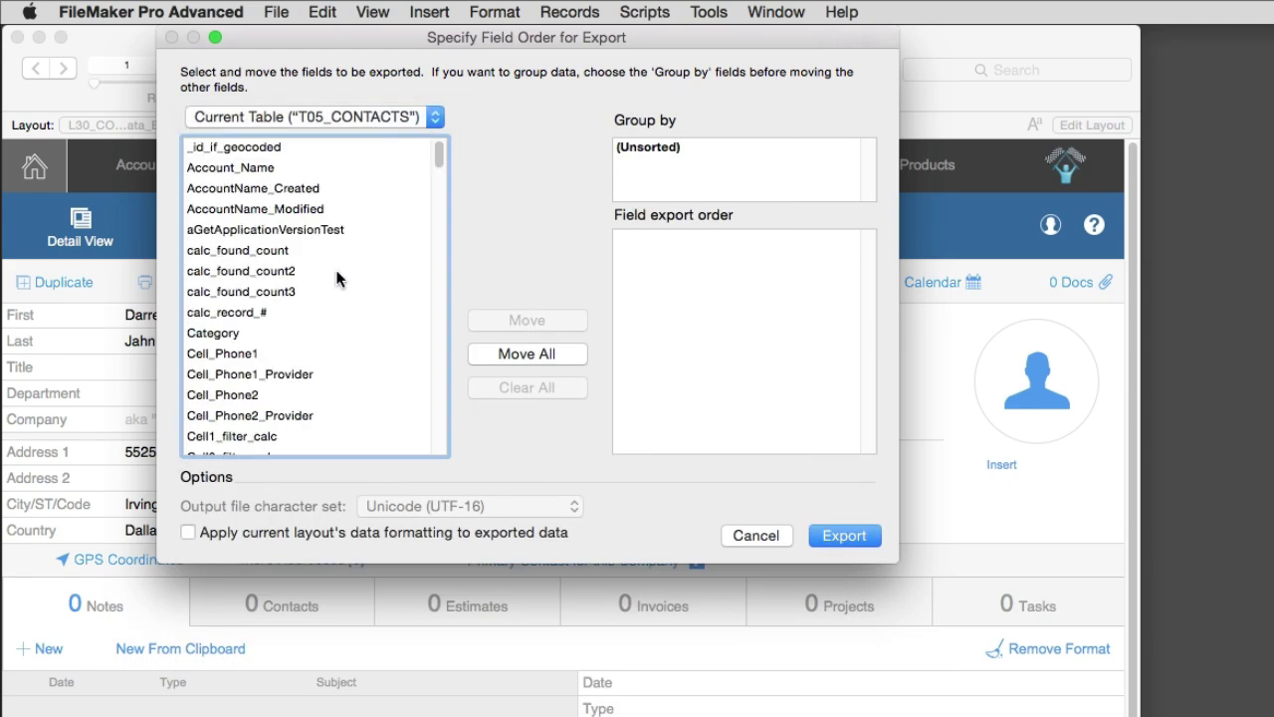
scroll(335, 276, down, 5)
scroll(337, 274, down, 15)
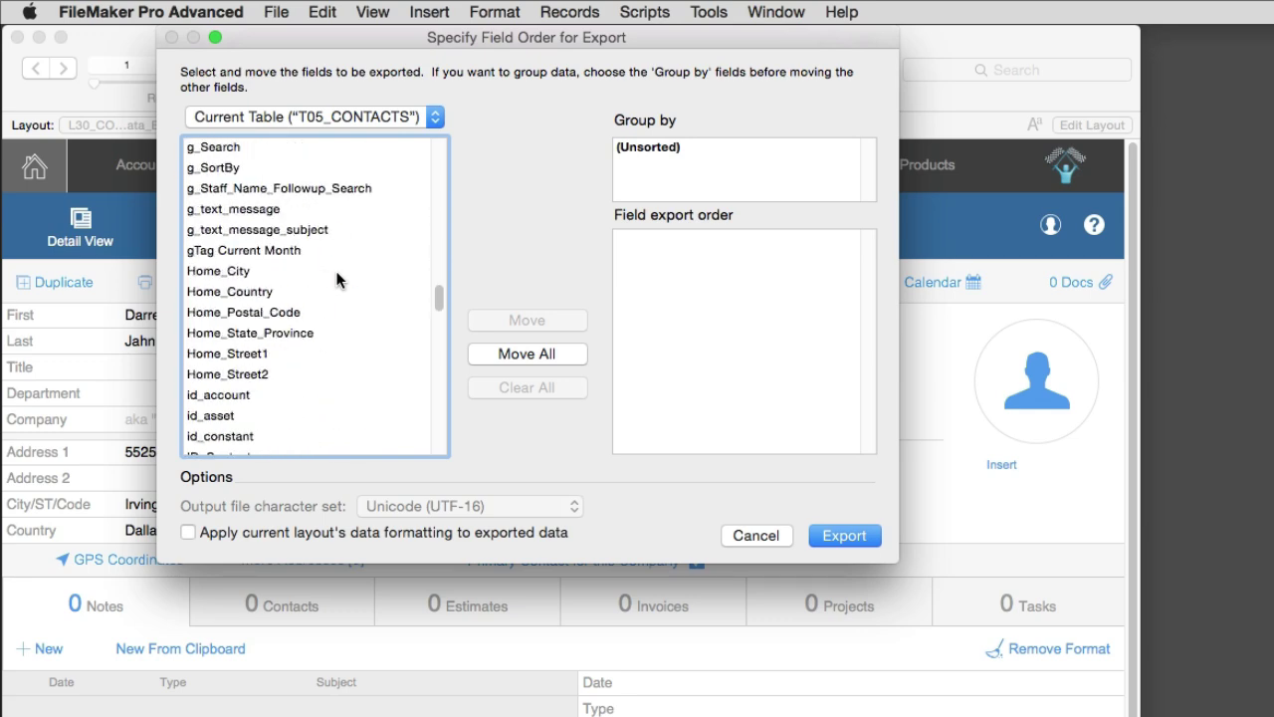
click(344, 116)
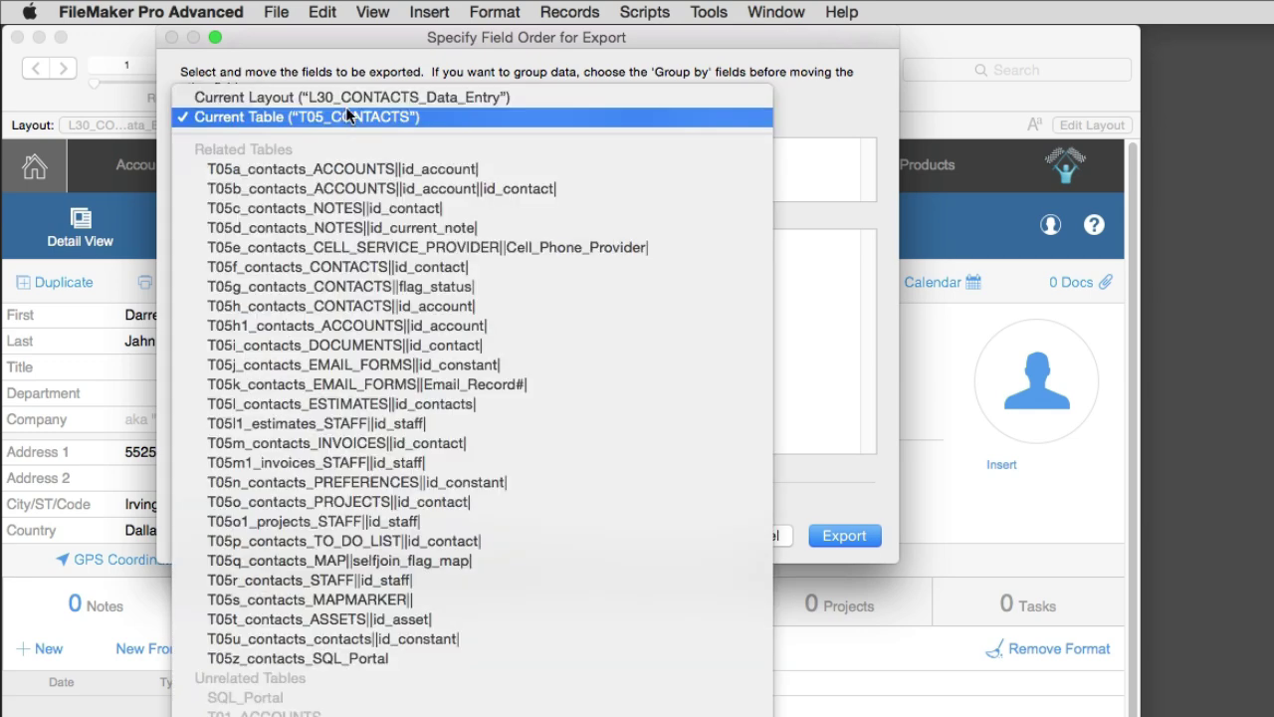
click(349, 98)
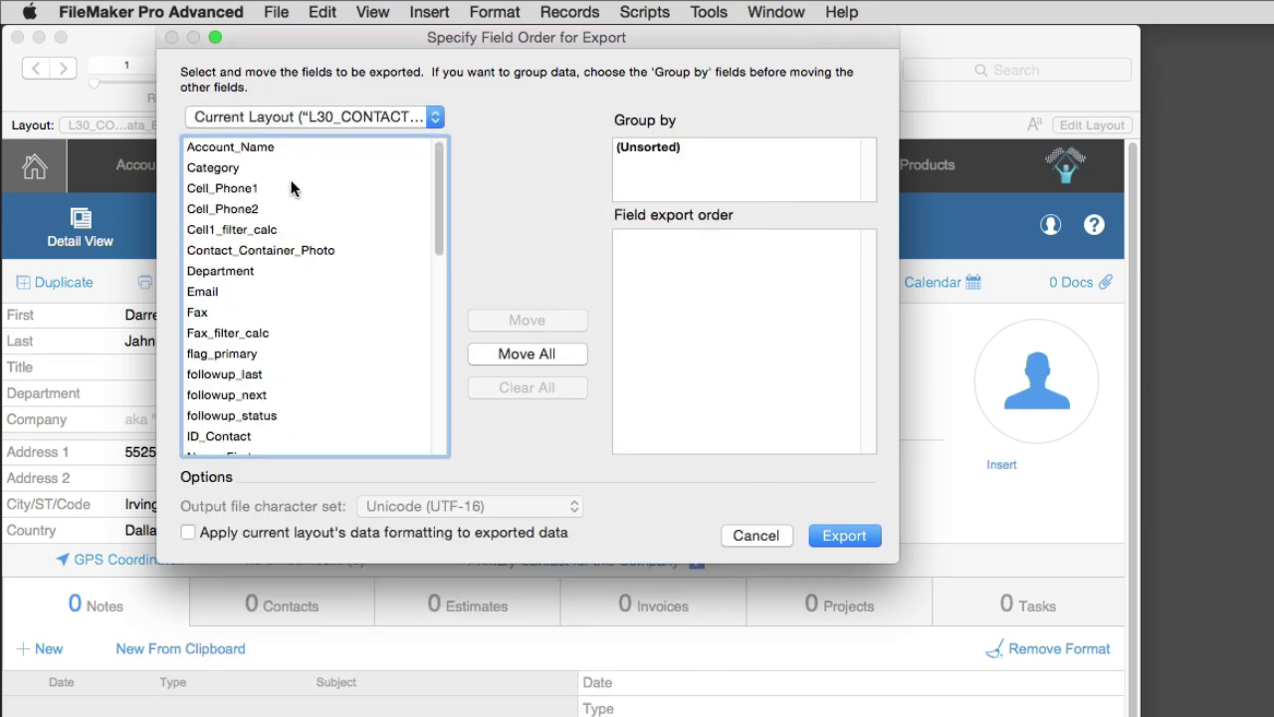
Add Name_First, Name_Last and Phone1 from the current layout to the field export order and export the records.
scroll(288, 274, down, 8)
scroll(289, 273, up, 4)
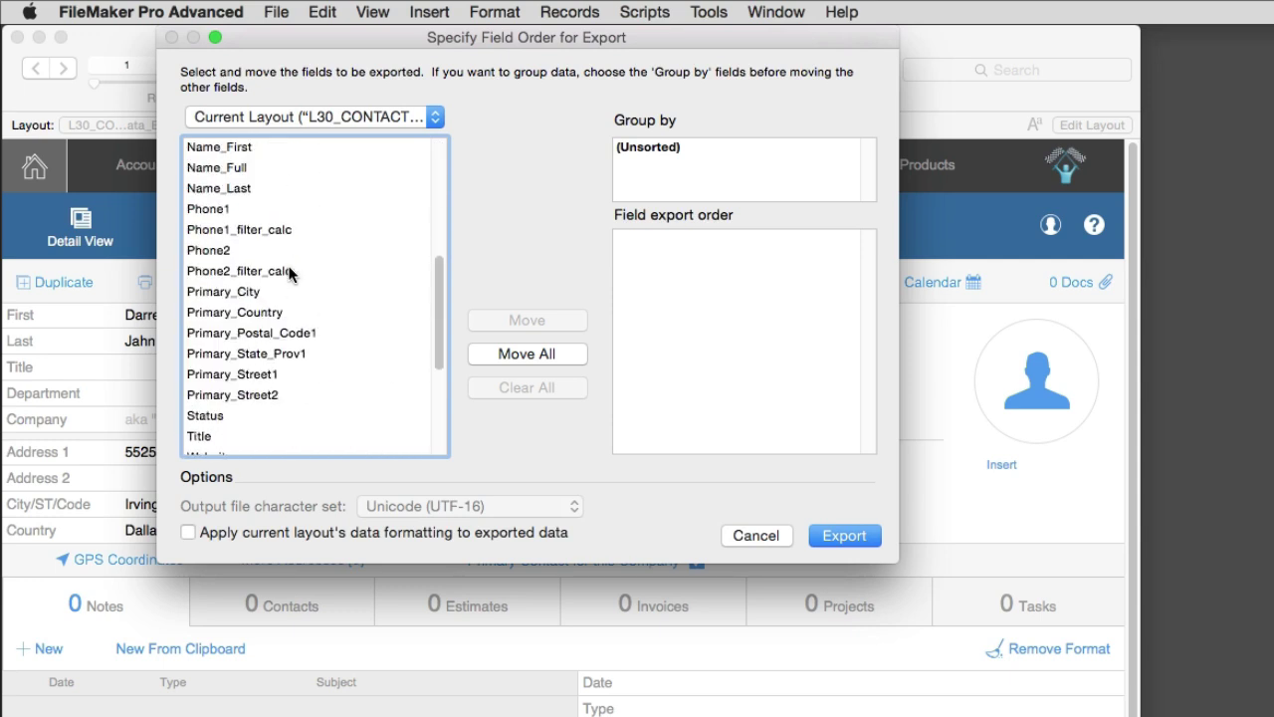
scroll(290, 272, up, 1)
double_click(271, 209)
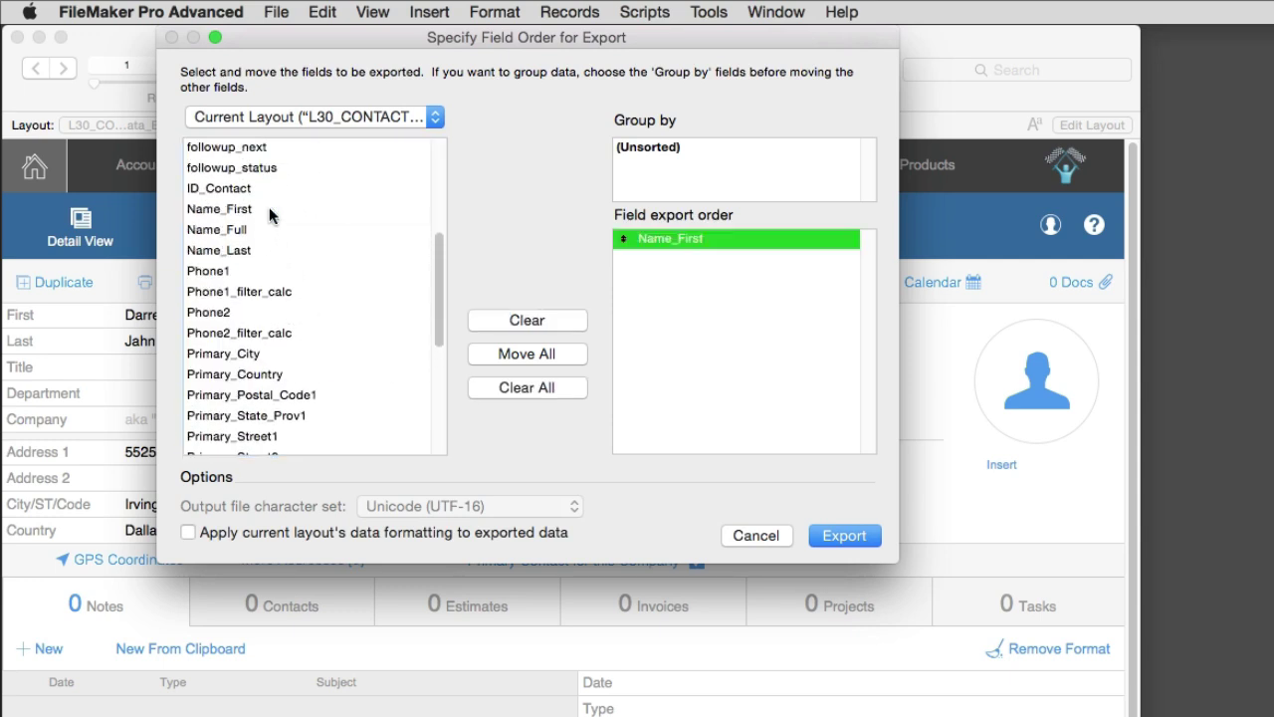
double_click(264, 250)
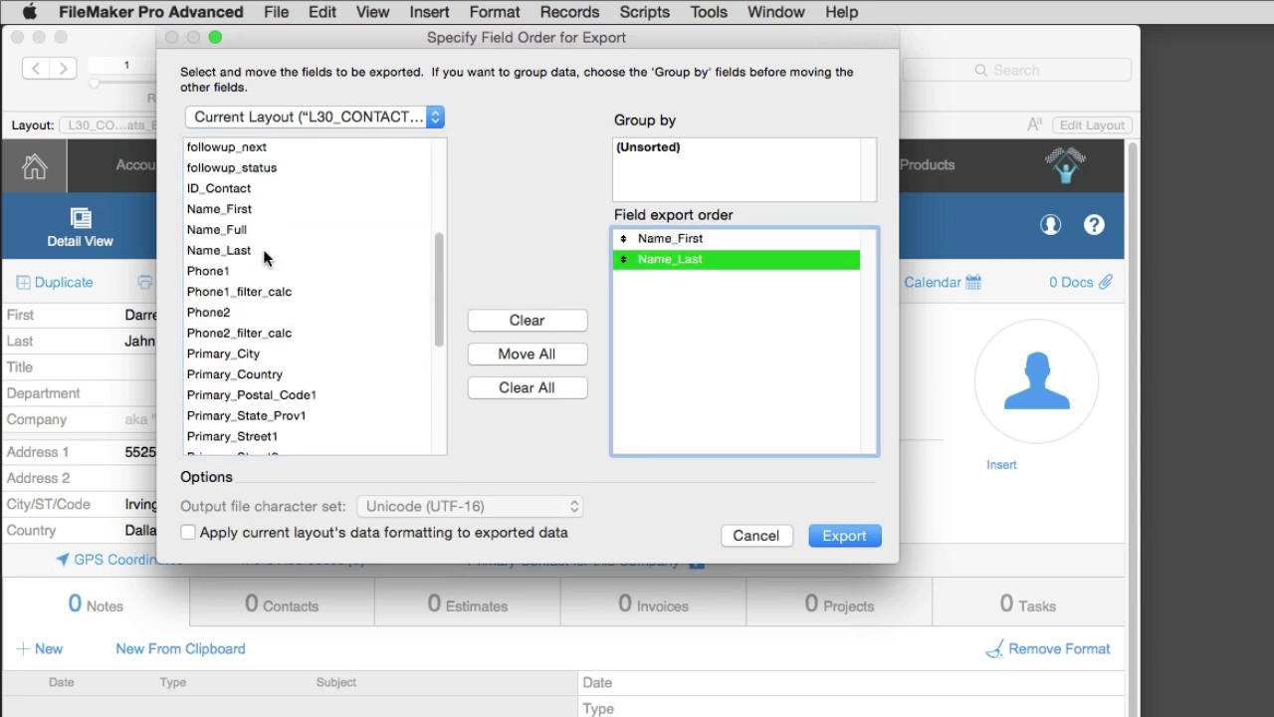
double_click(275, 271)
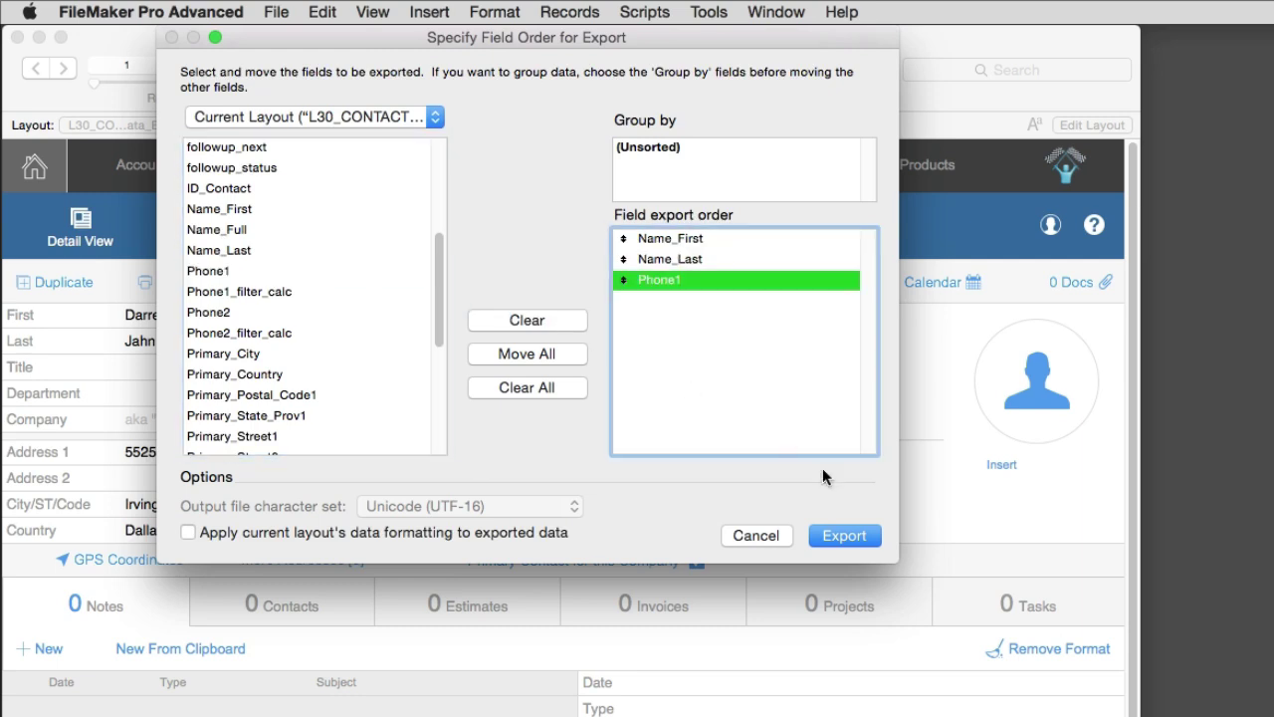
click(851, 534)
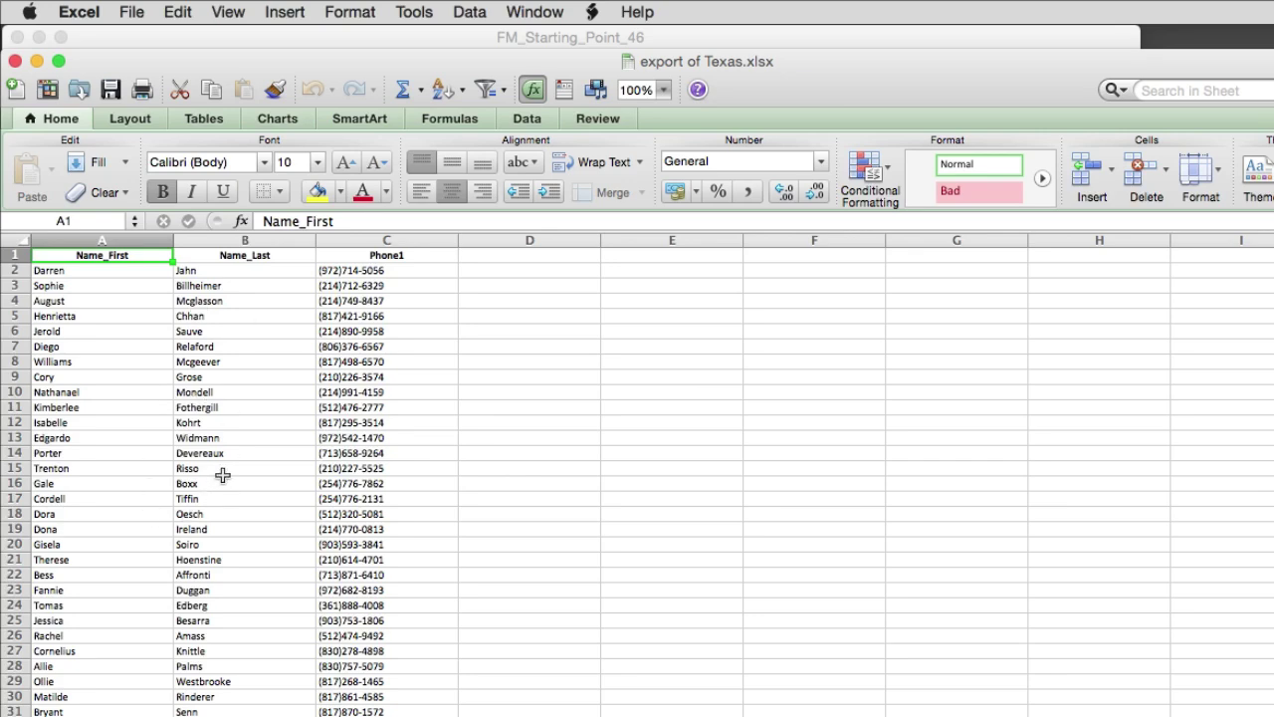
Look through the exported contact rows in the Excel workbook and locate its file on the desktop.
scroll(222, 475, down, 5)
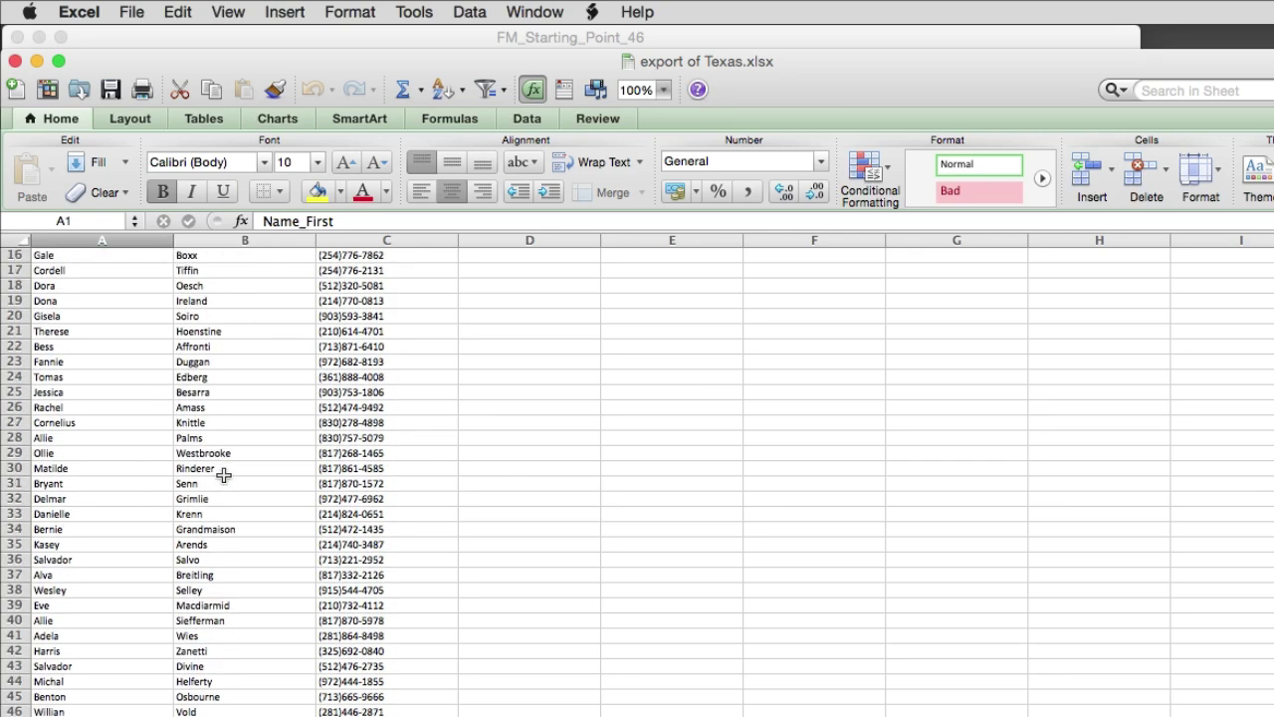
scroll(222, 475, down, 3)
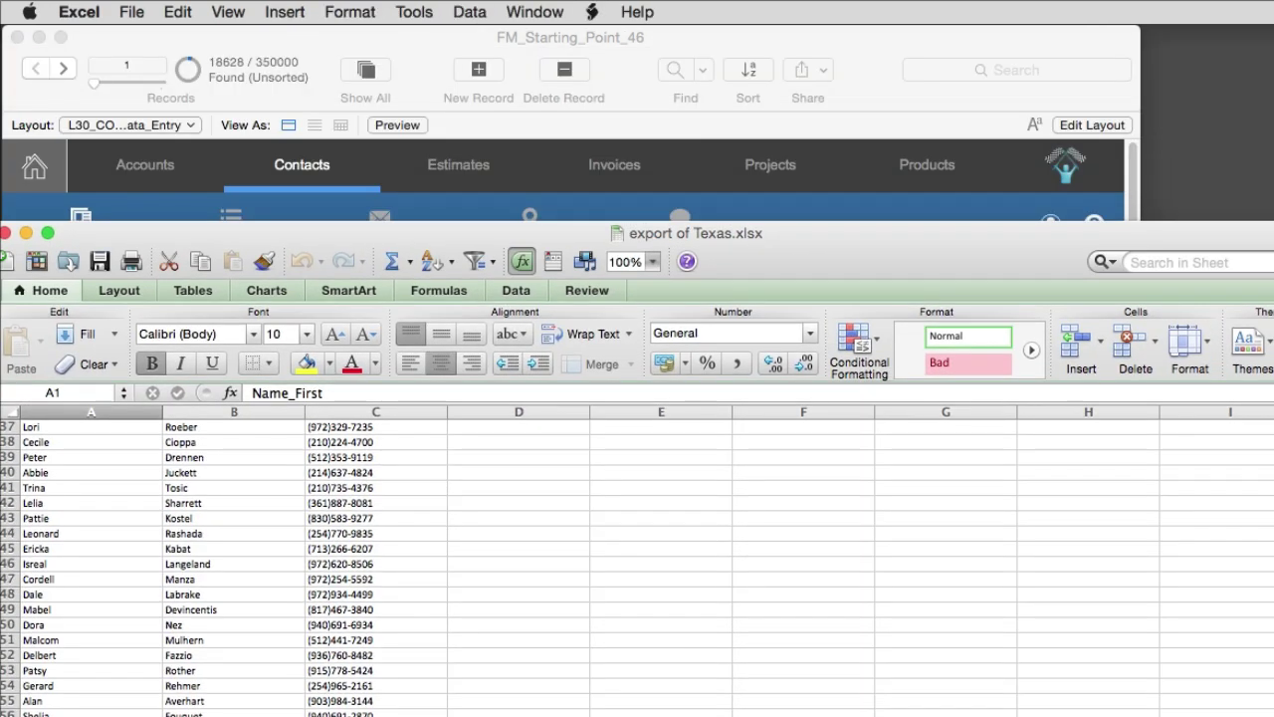
click(1251, 172)
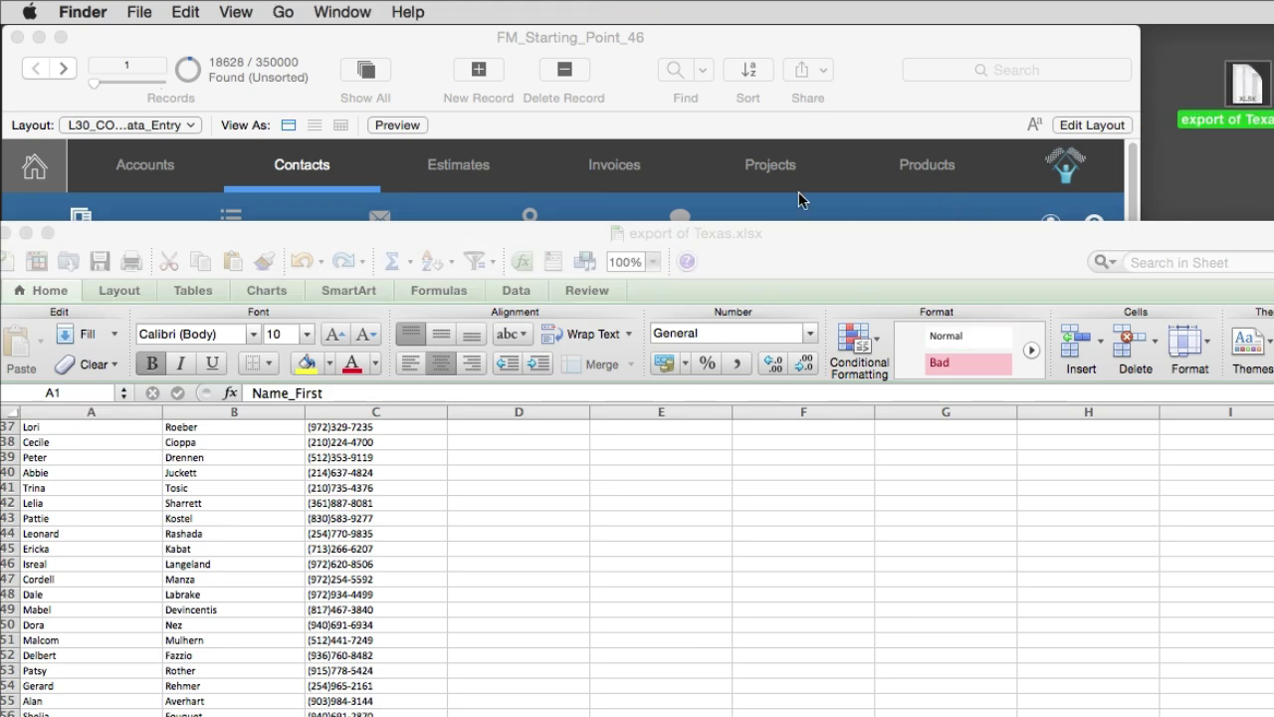
Close the export of Texas.xlsx workbook and switch back to the FileMaker contacts window.
drag(477, 229, 492, 217)
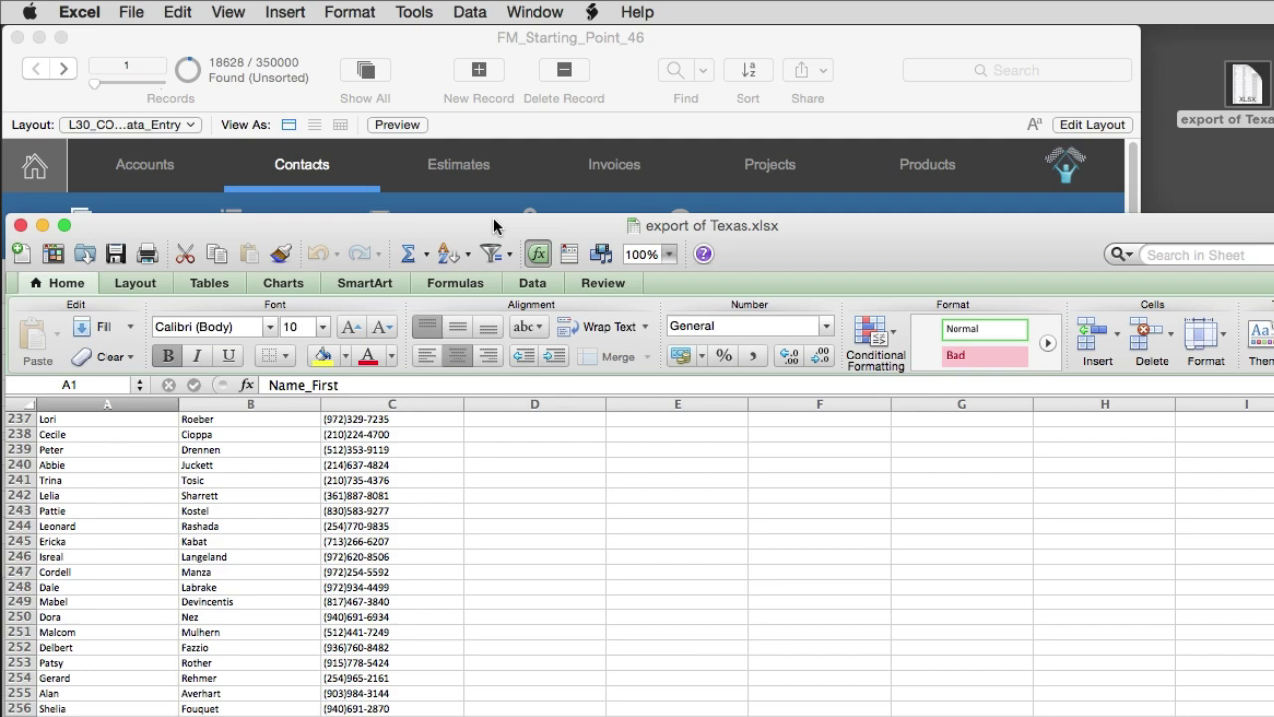
click(19, 226)
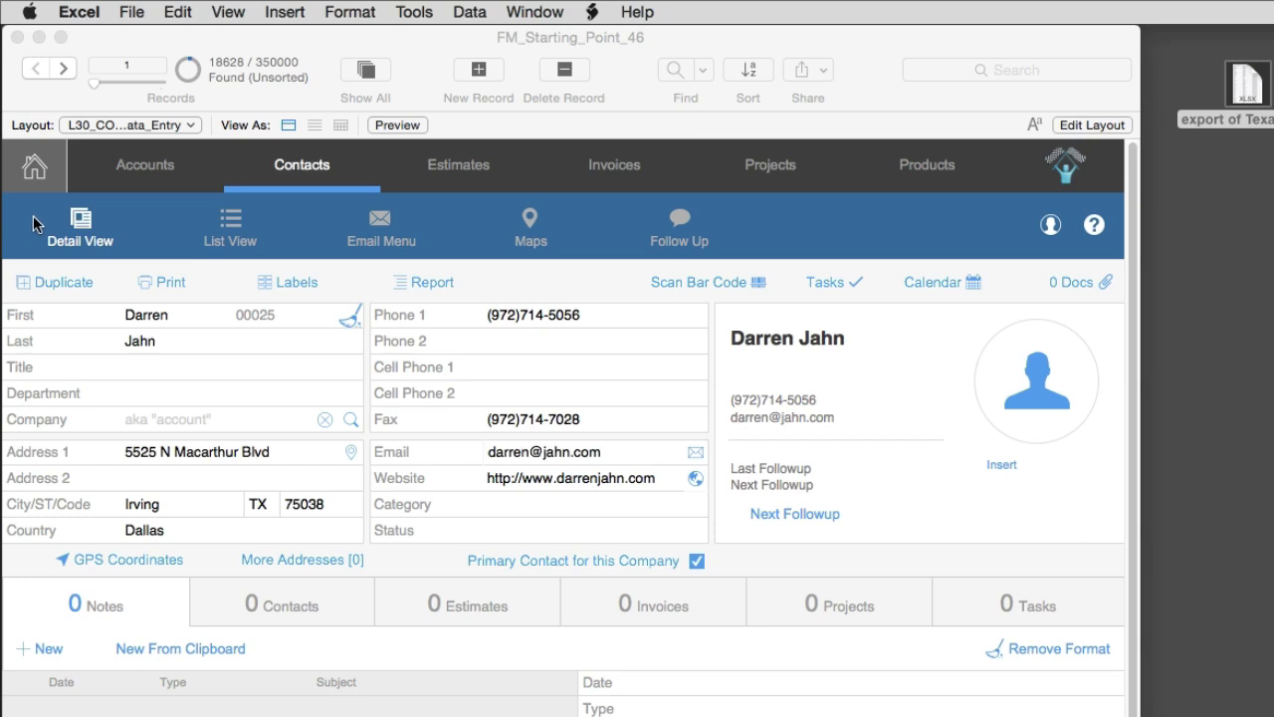
click(221, 79)
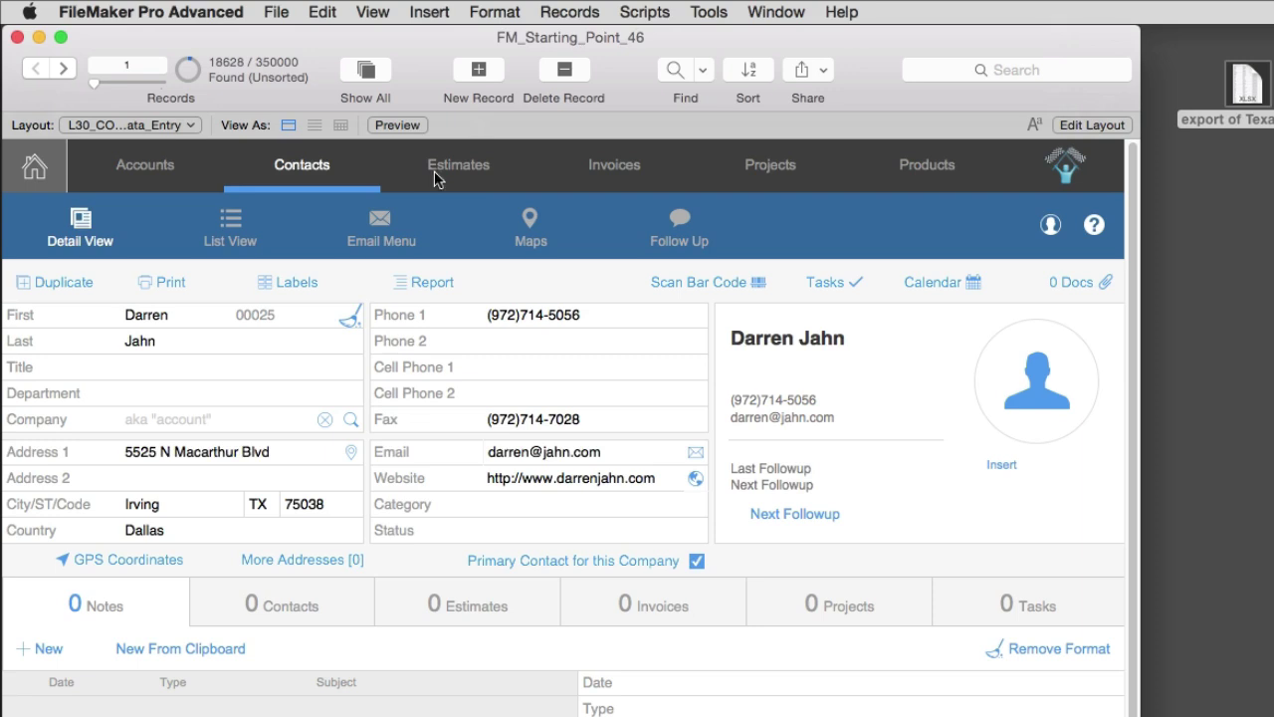
Reopen the exported Texas workbook from the desktop, move its window below the contact details, and return to FileMaker.
double_click(1247, 88)
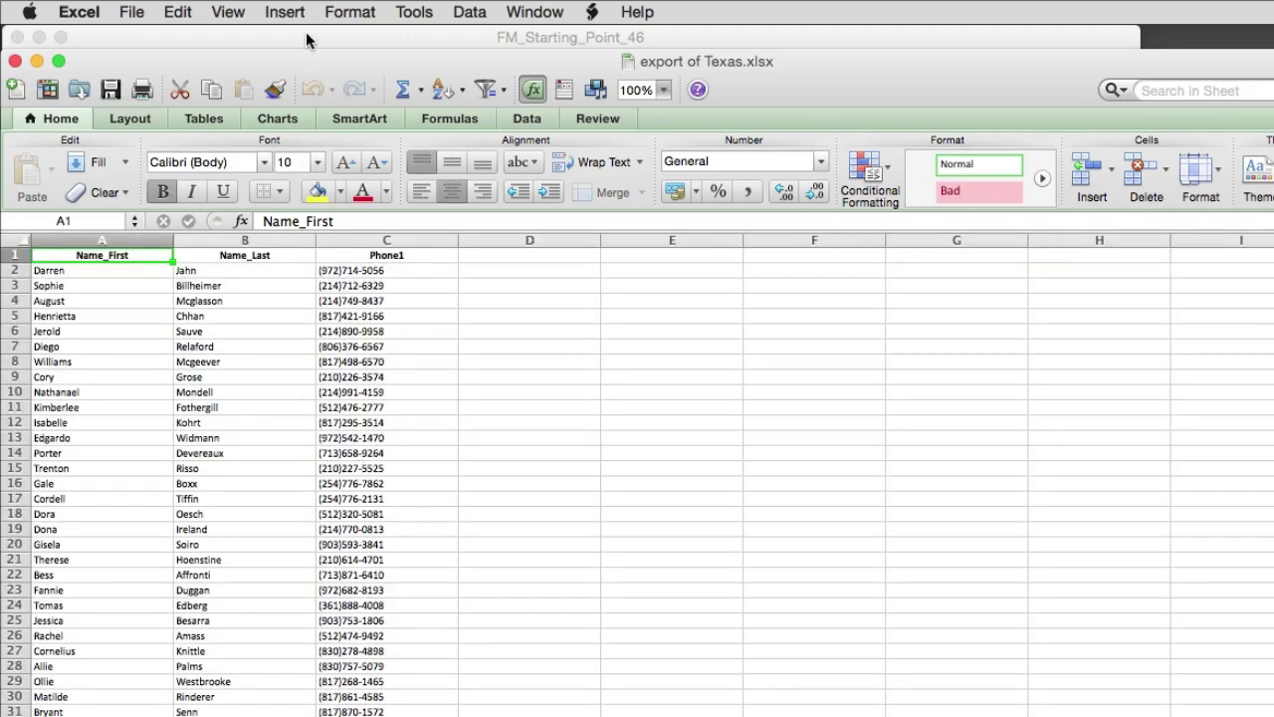
drag(292, 56, 386, 515)
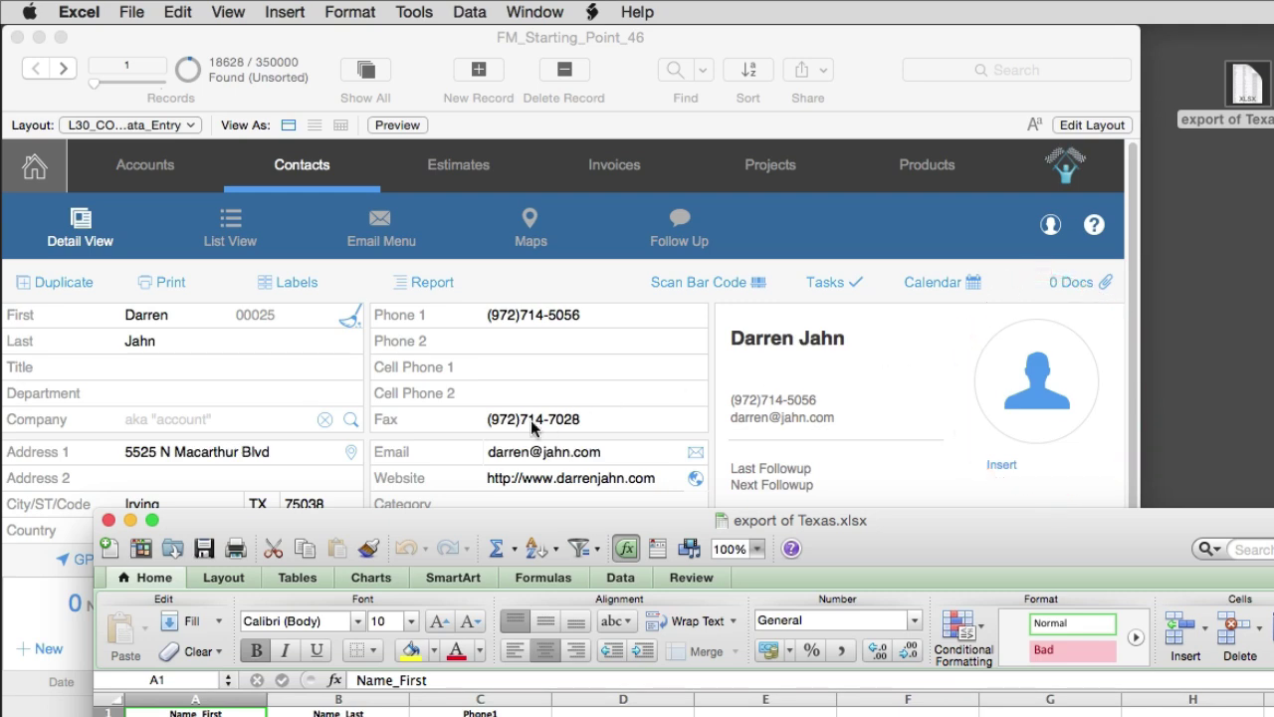
click(489, 285)
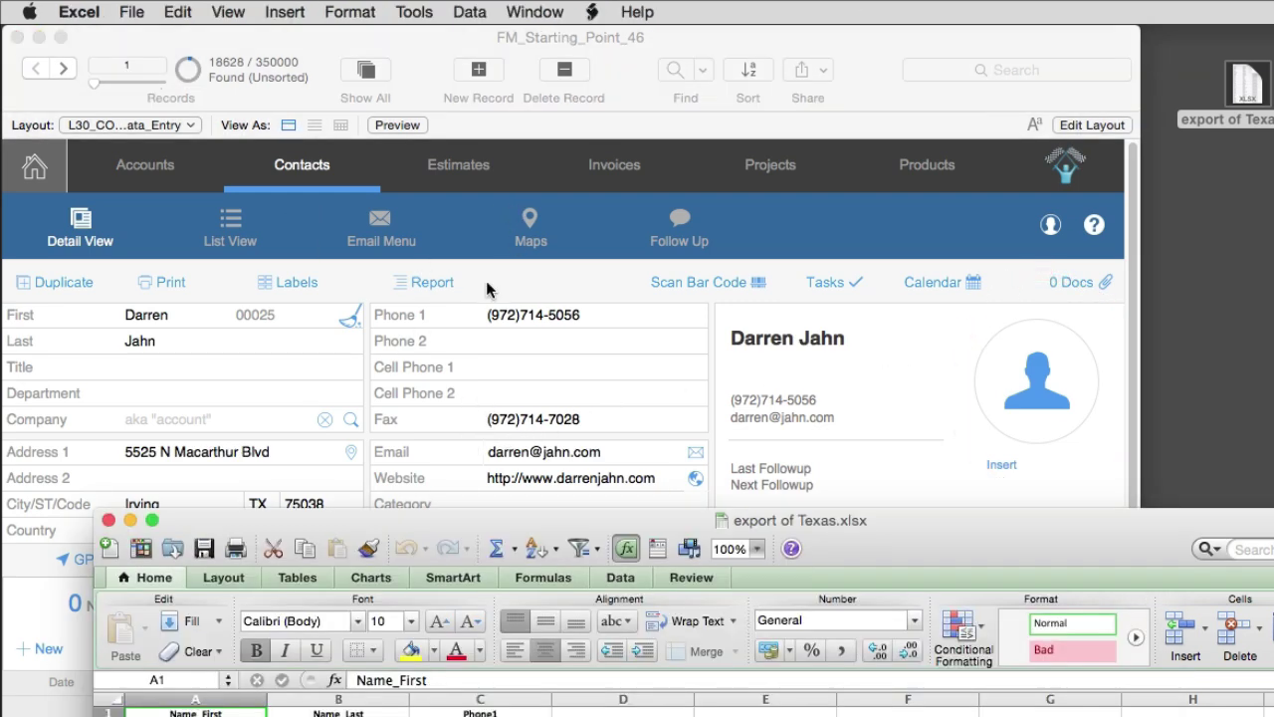
click(488, 288)
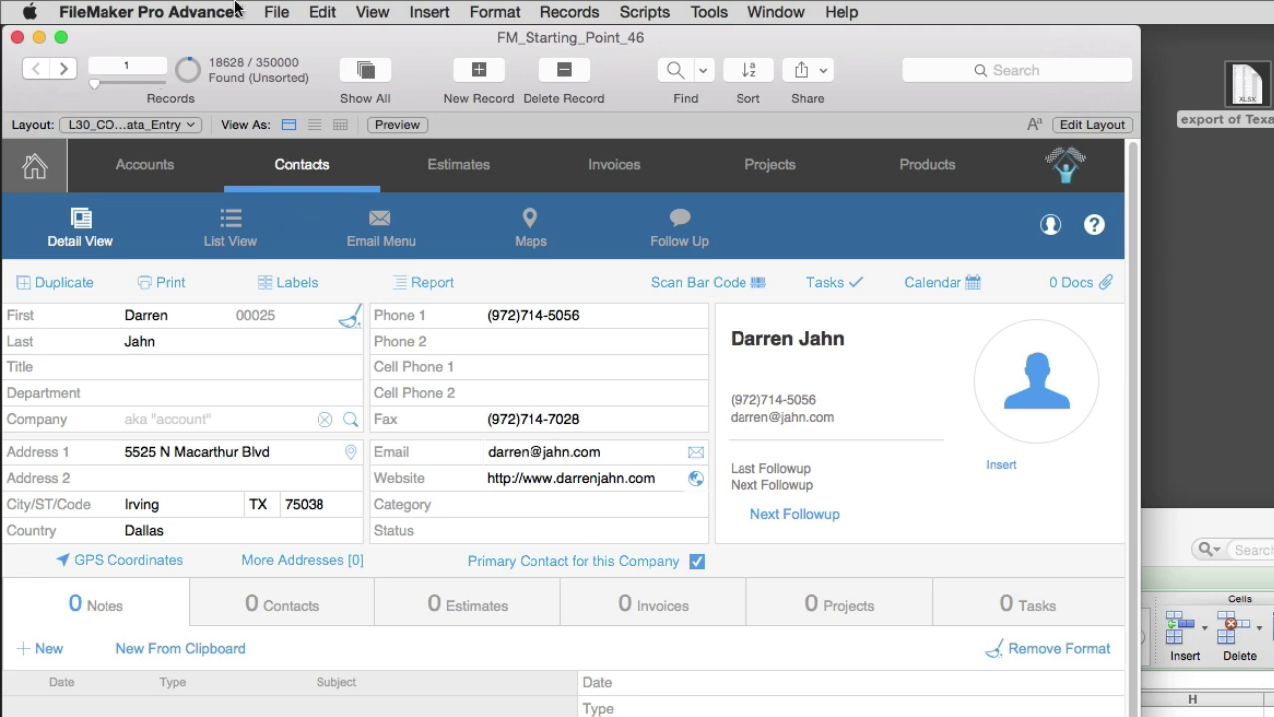
Export the found contacts to the desktop as a FileMaker Pro file named "exprot of Texas" with Name_First, Name_Last and Phone1.
click(271, 12)
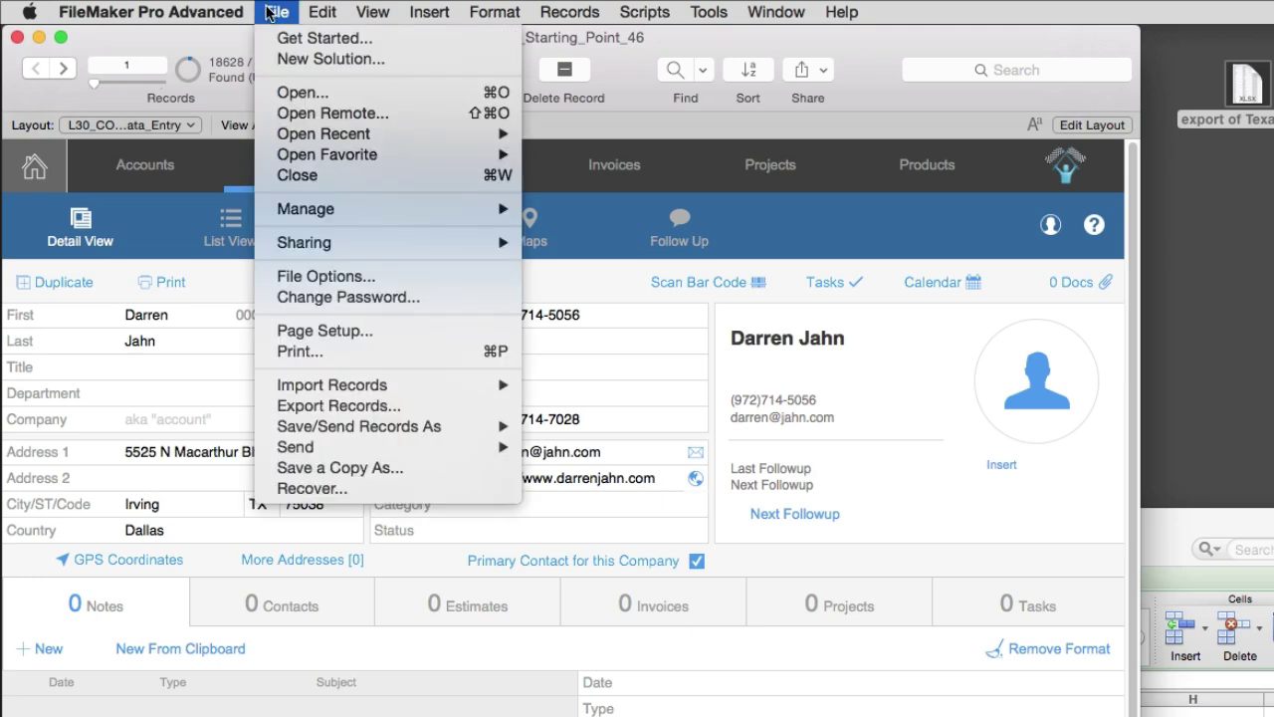
click(339, 405)
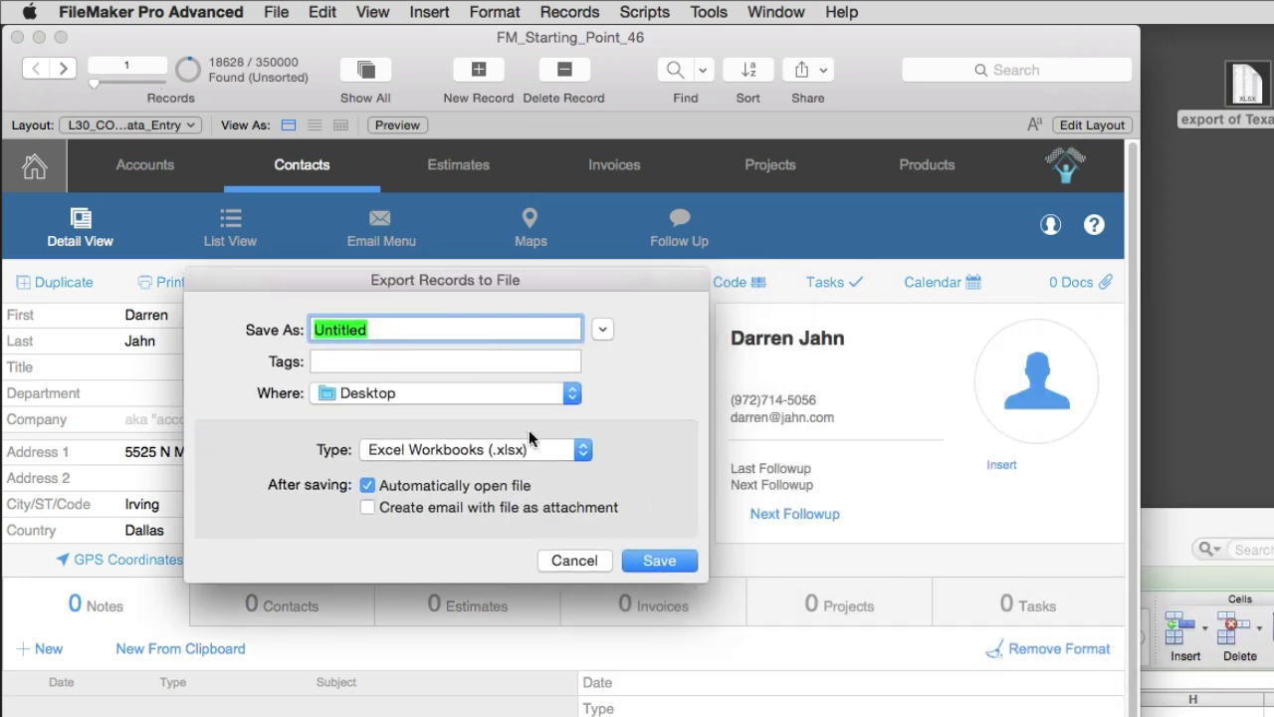
click(528, 448)
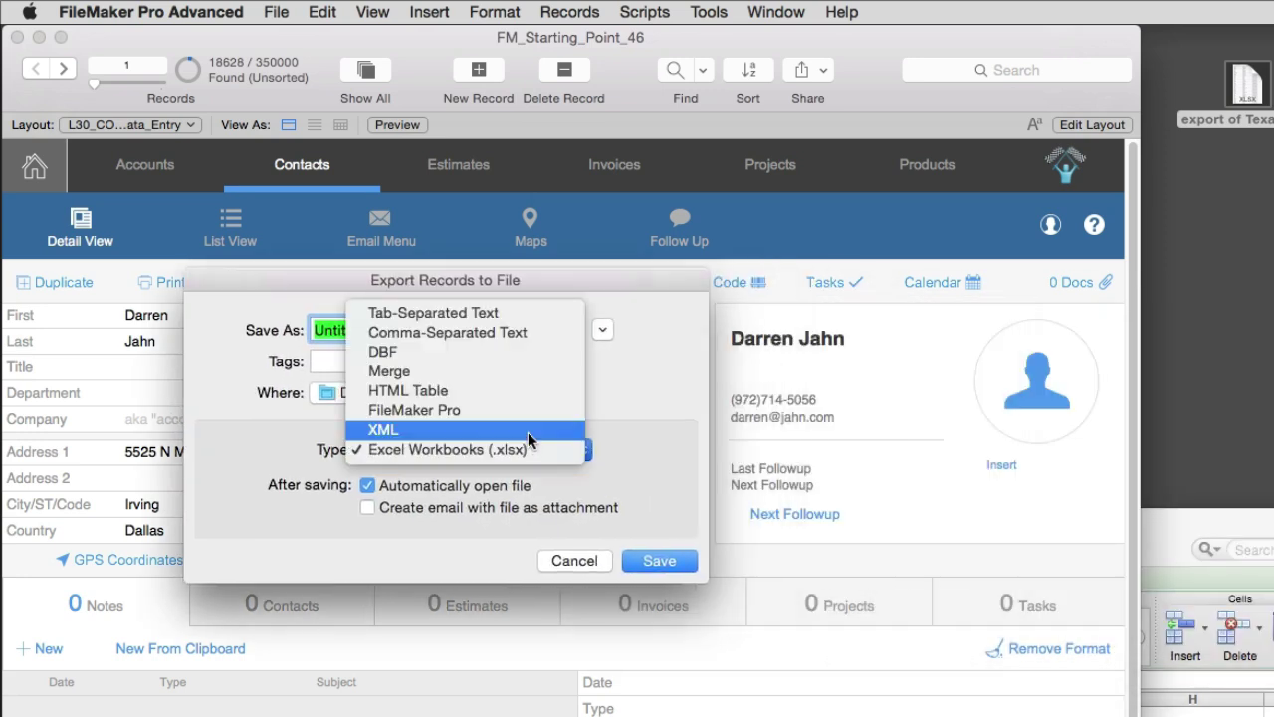
click(527, 407)
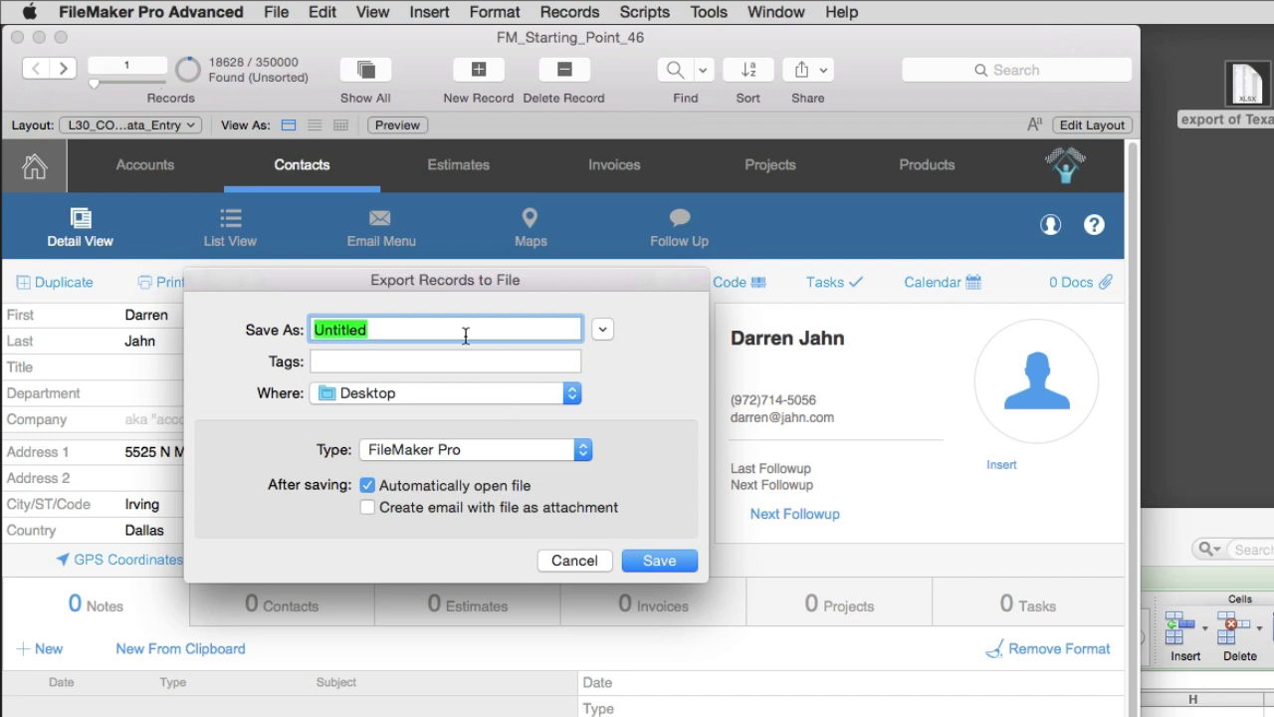
text(exprot of Te)
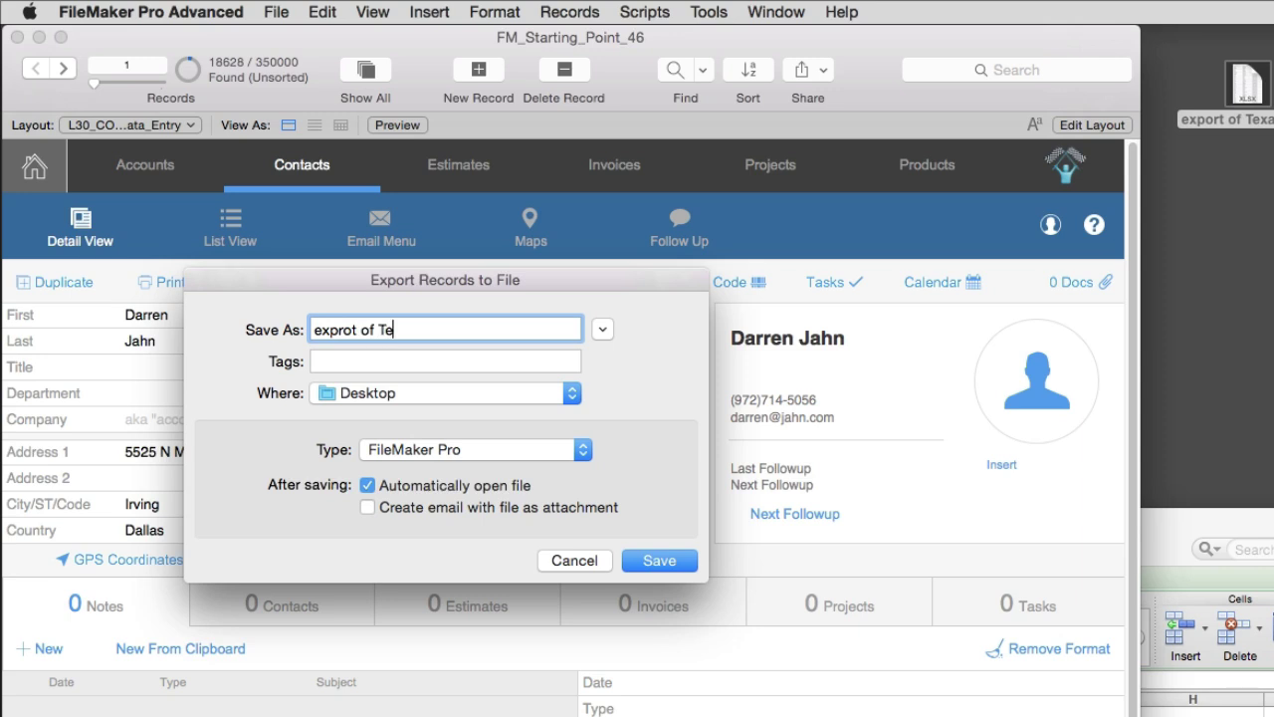
text(xas)
key(Return)
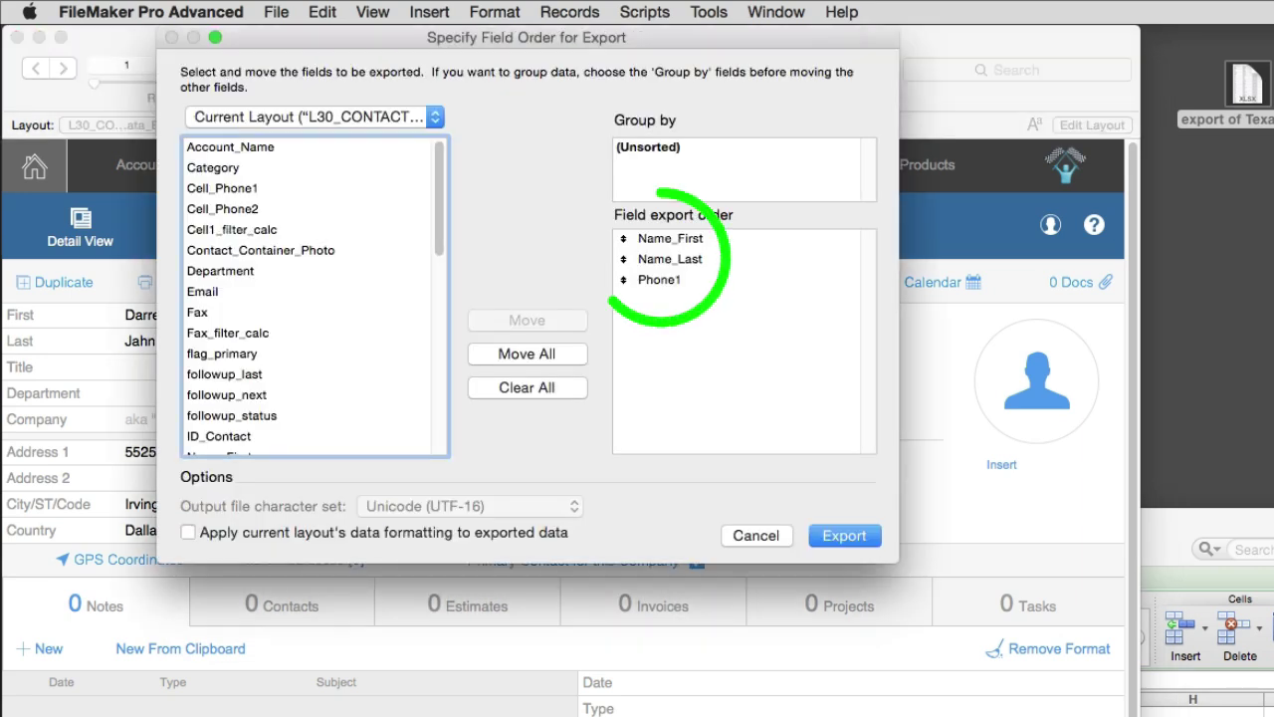
key(Return)
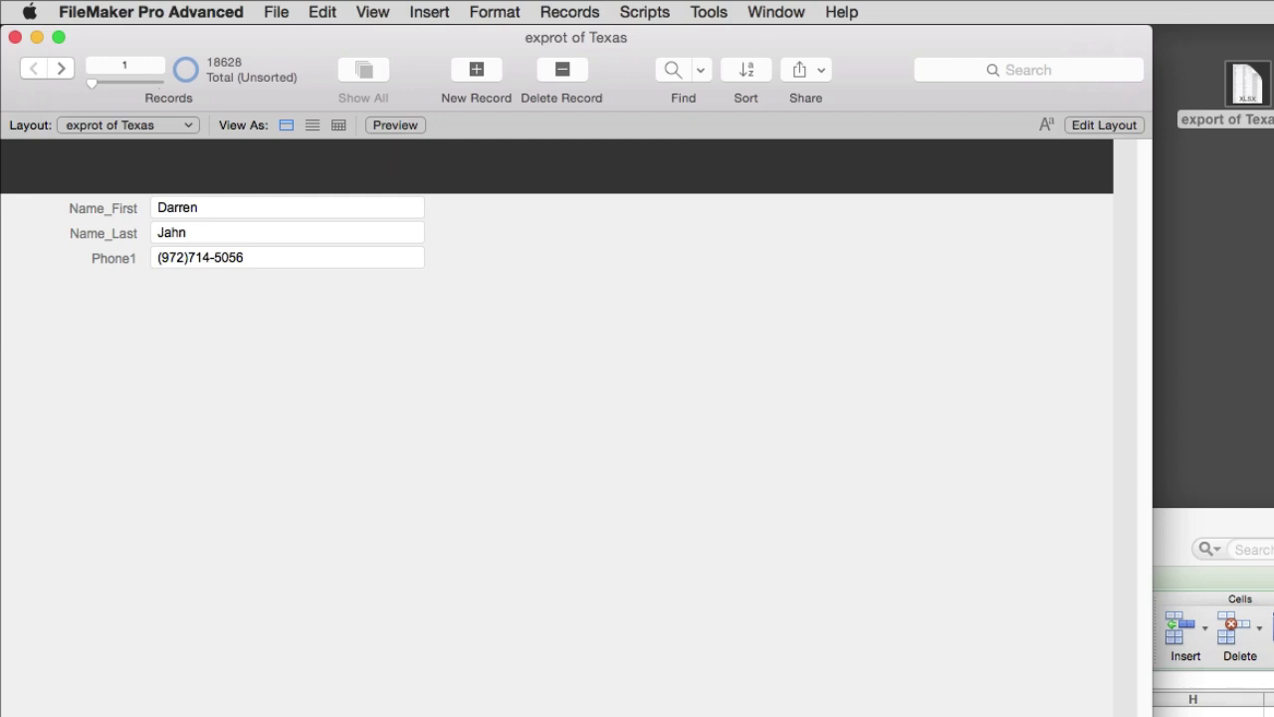
Check the available layouts and the second record in the exported FileMaker file, and close that file.
click(127, 125)
key(Escape)
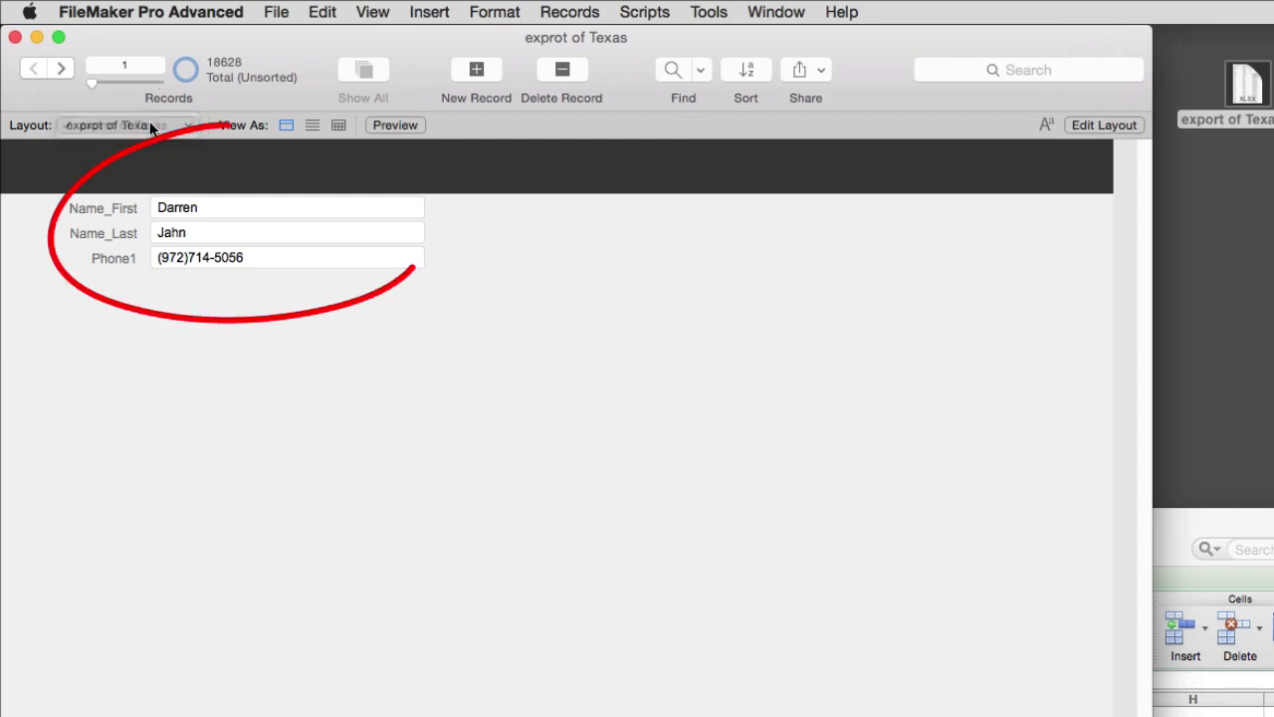
click(61, 68)
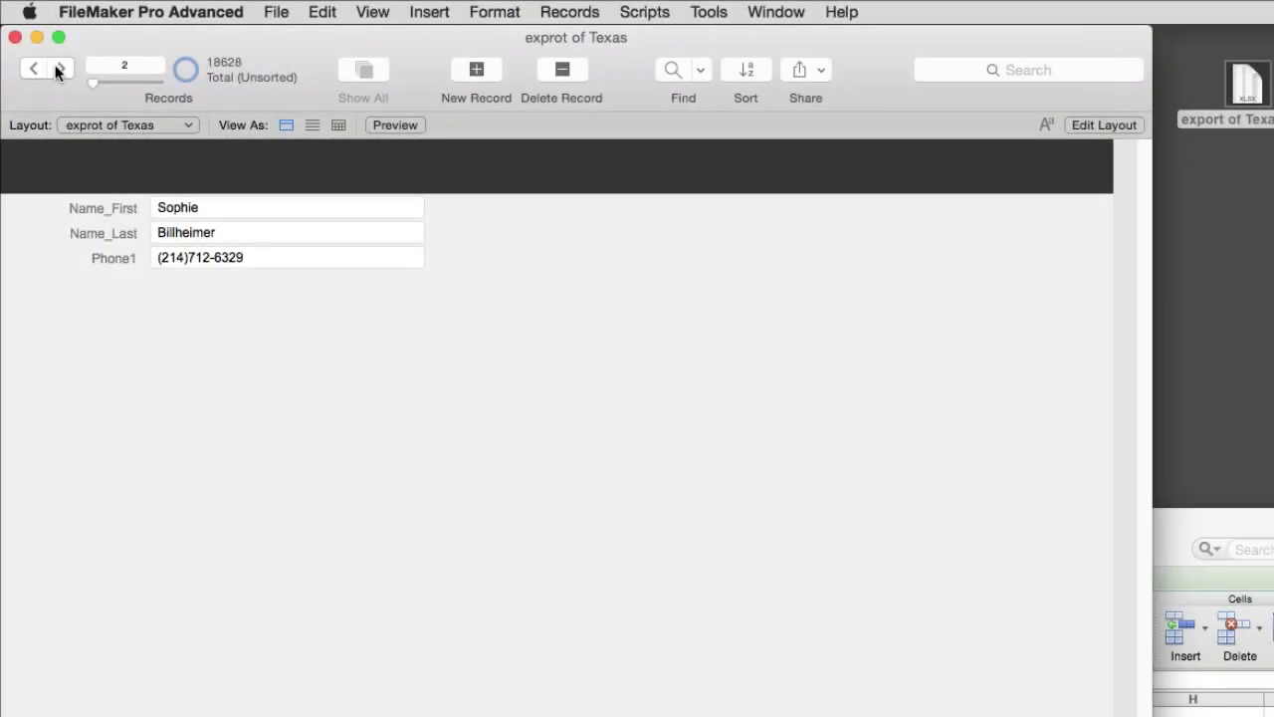
click(15, 36)
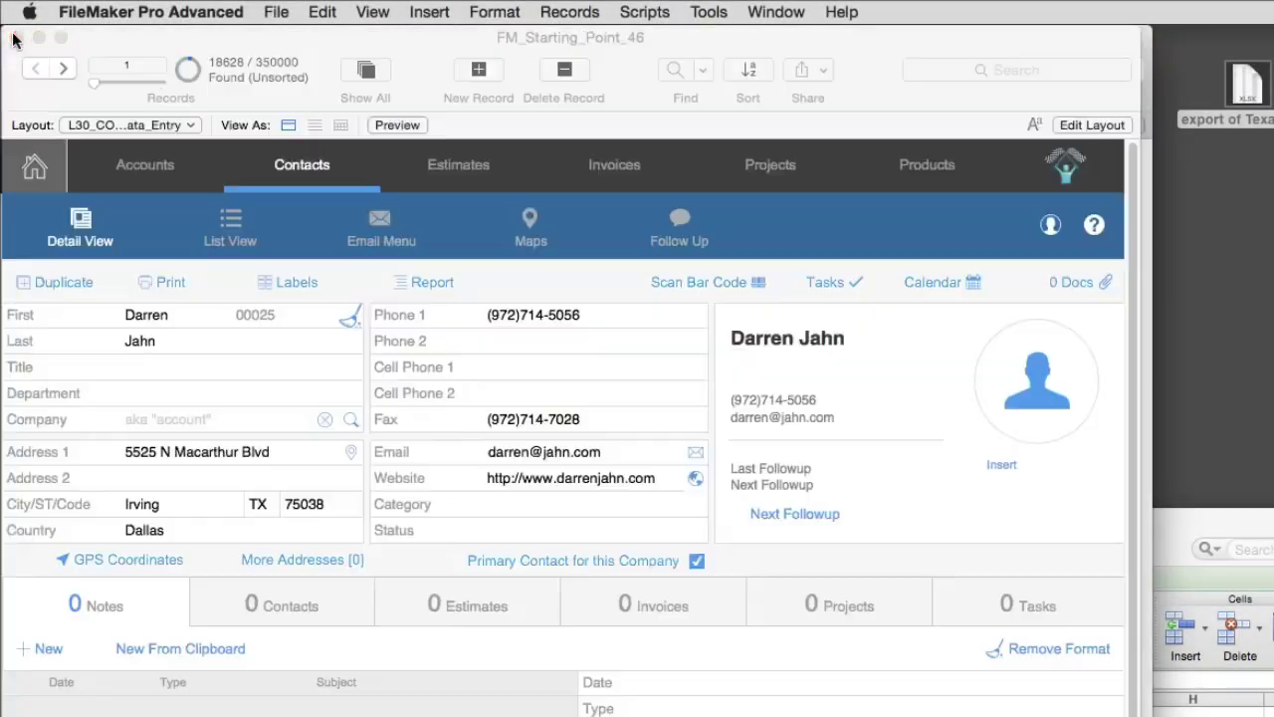
Start another export of the found contacts, move the export dialog into view, and open its file type choices.
click(271, 12)
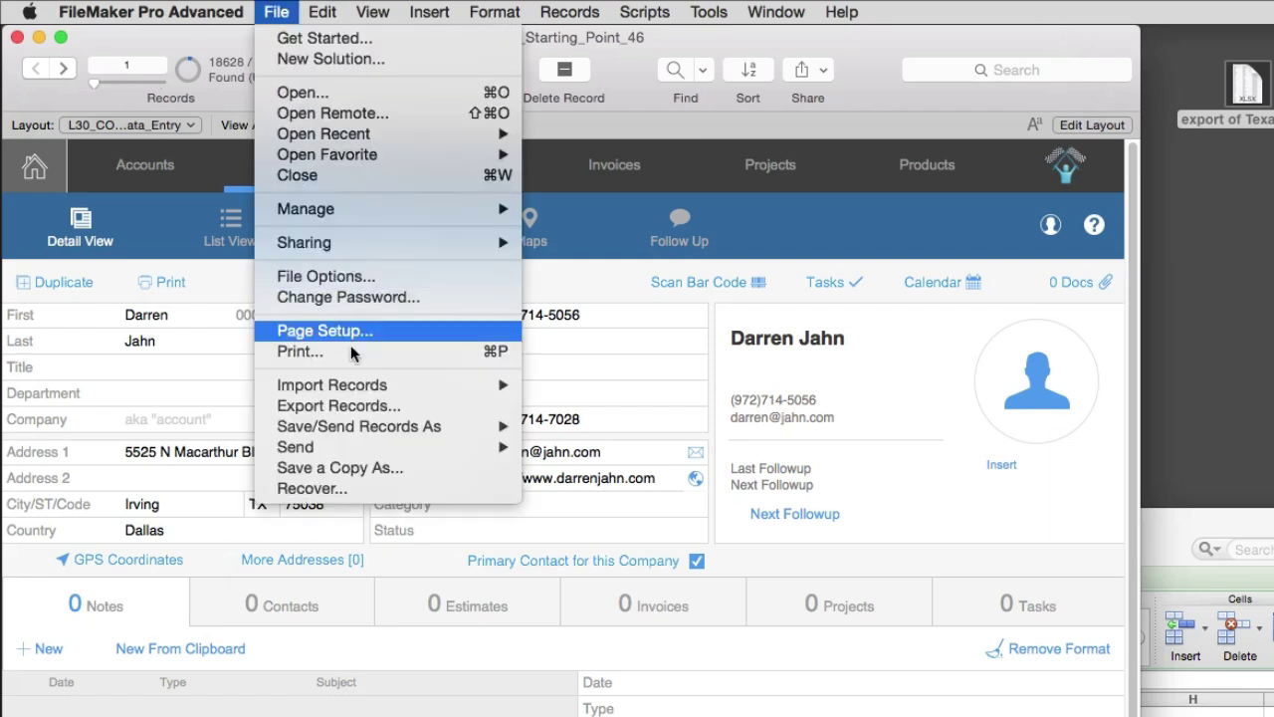
click(353, 406)
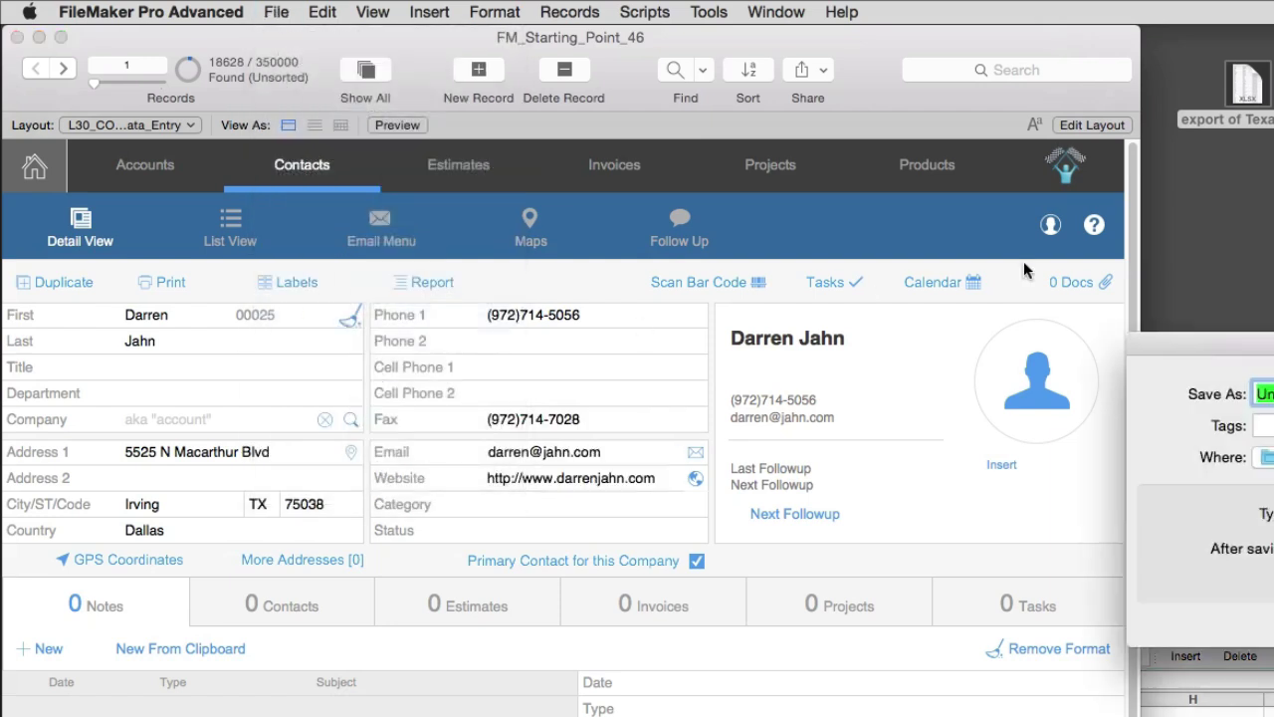
drag(1223, 340, 569, 320)
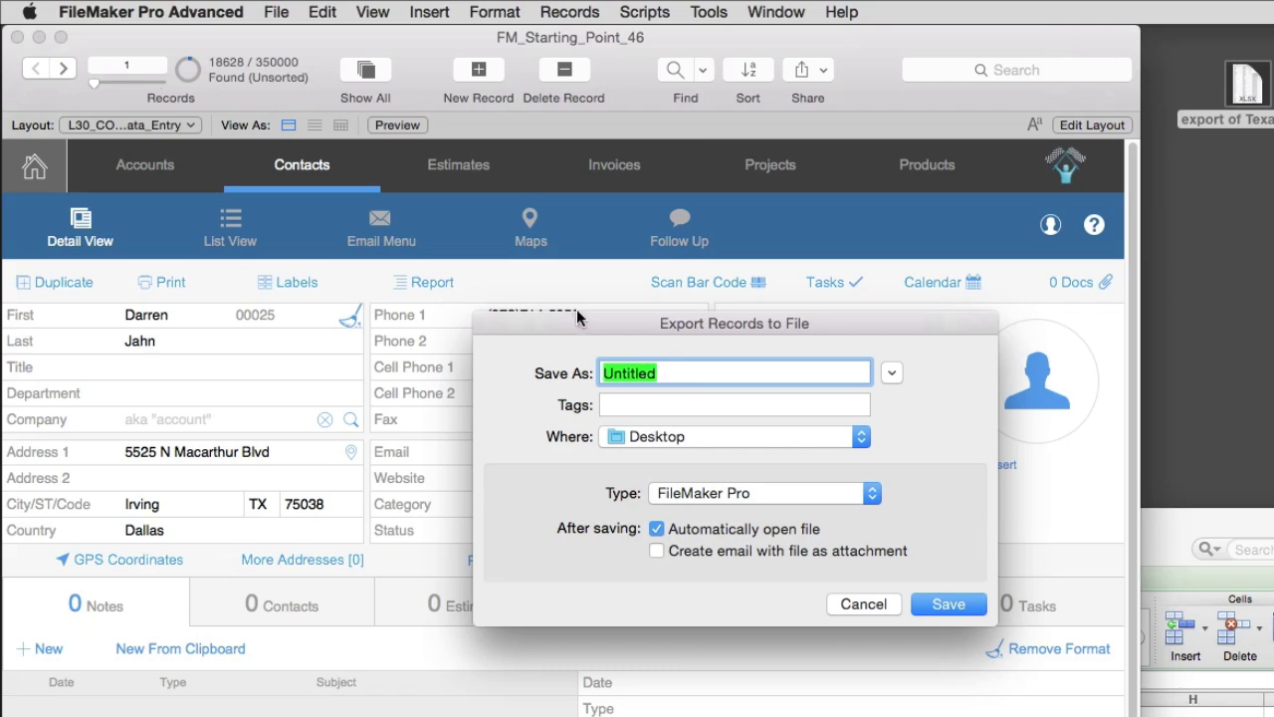
click(751, 497)
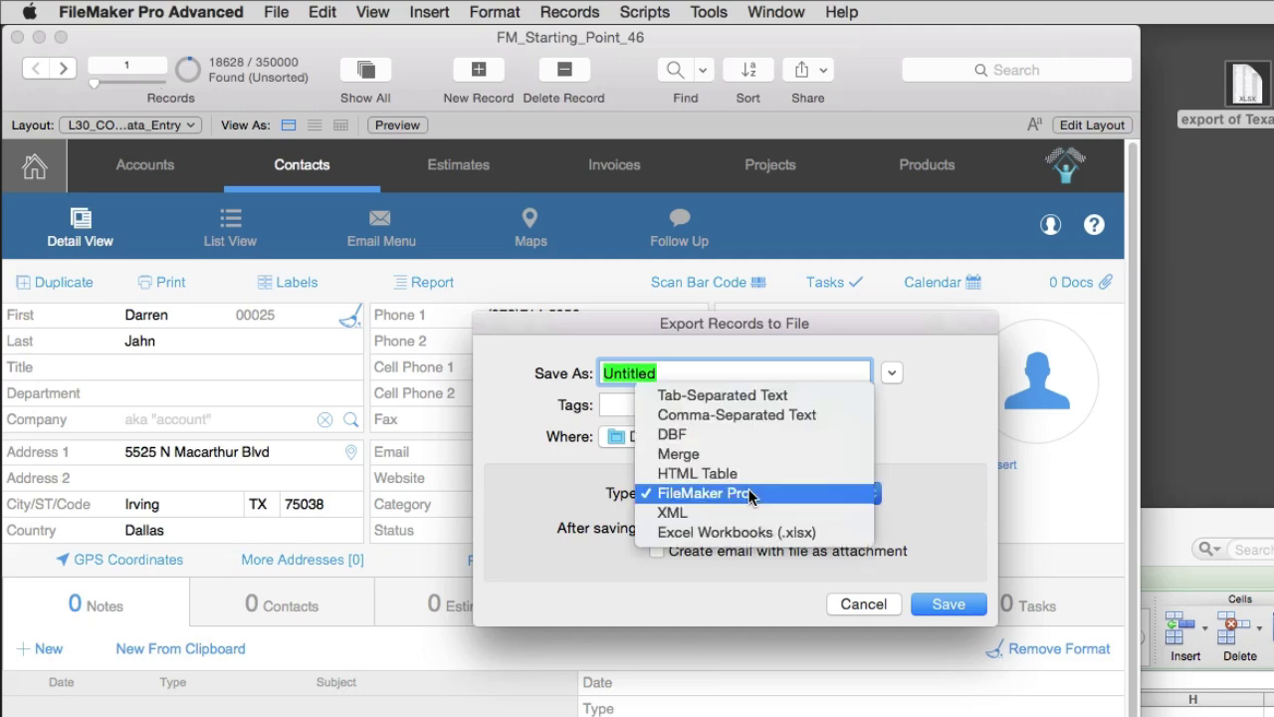